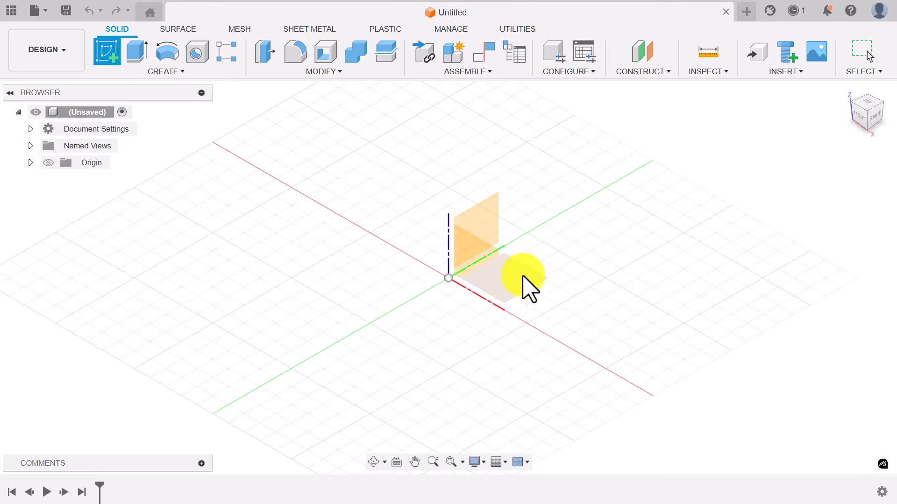
- On the XY plane, draw a closed line outline with a pointed left tip and a vertical right edge
click(523, 278)
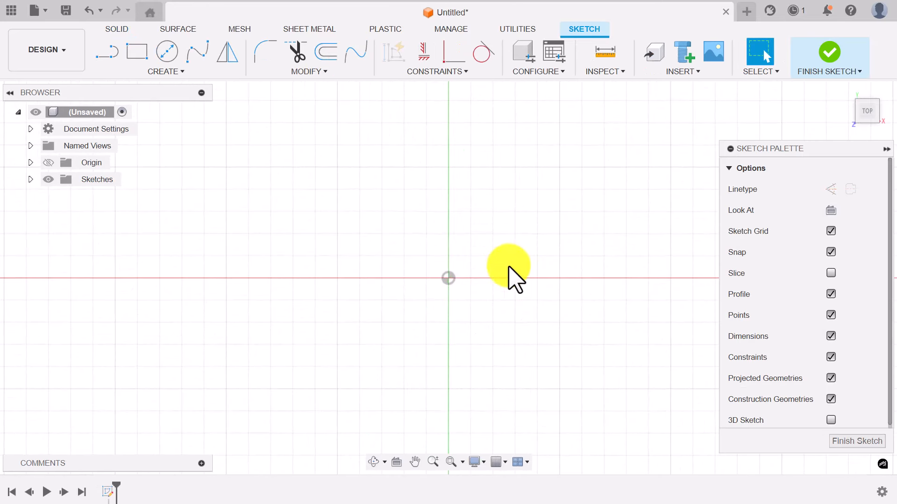
click(108, 53)
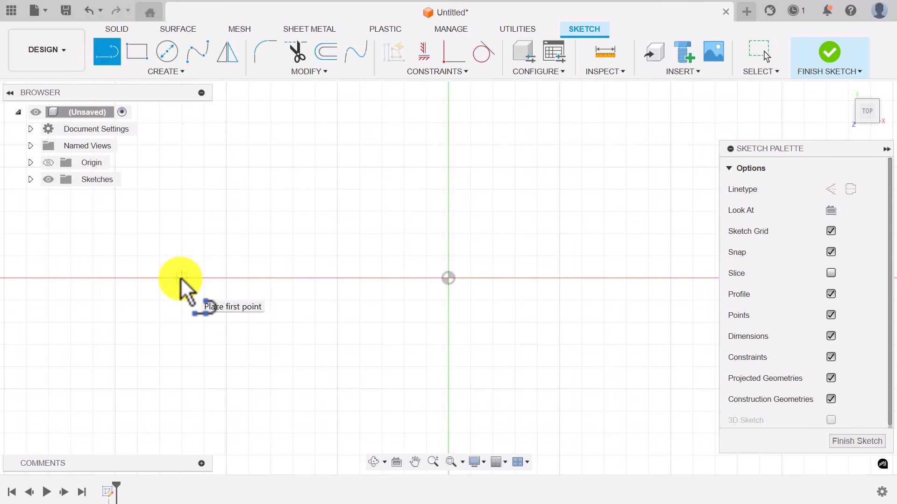
click(181, 278)
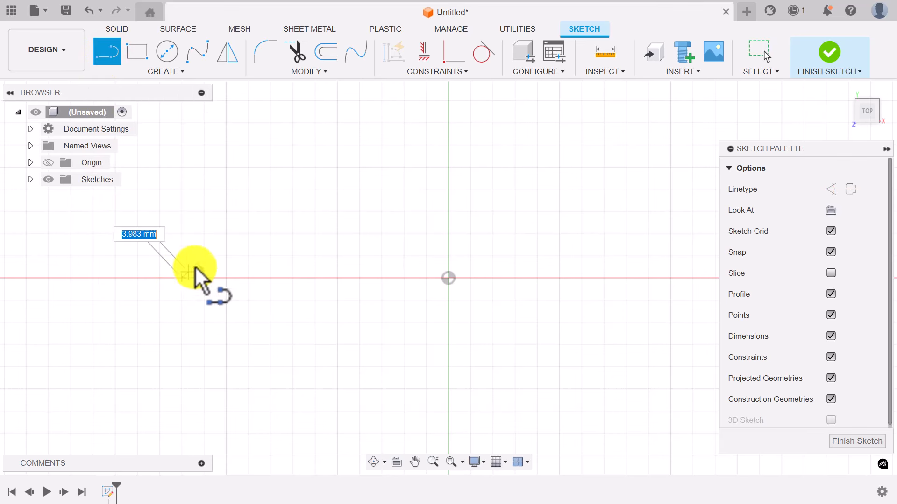
click(240, 223)
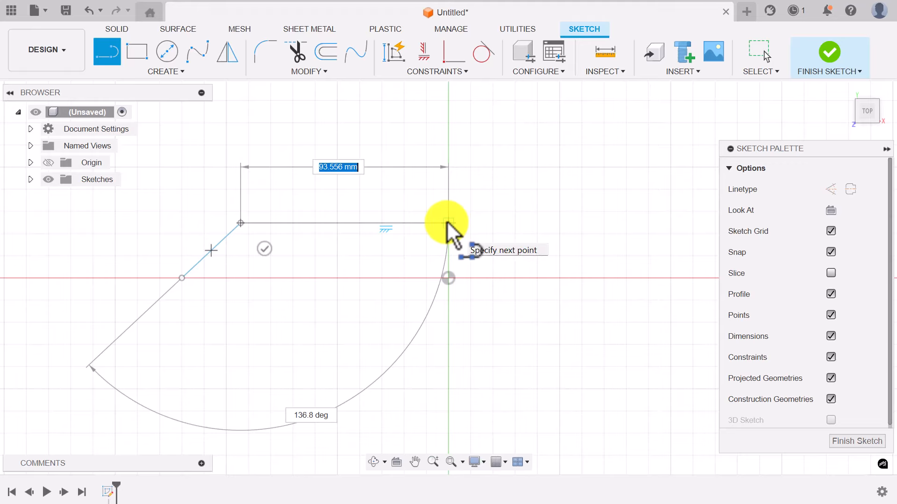
click(448, 223)
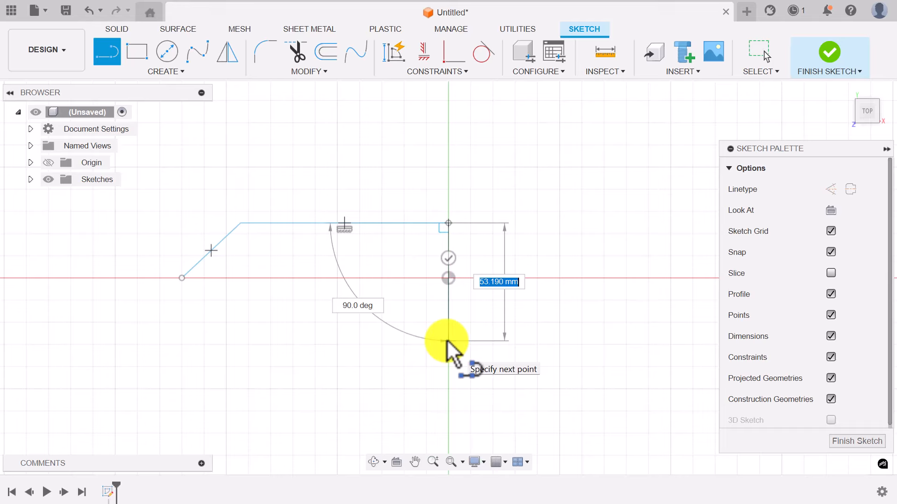
click(447, 341)
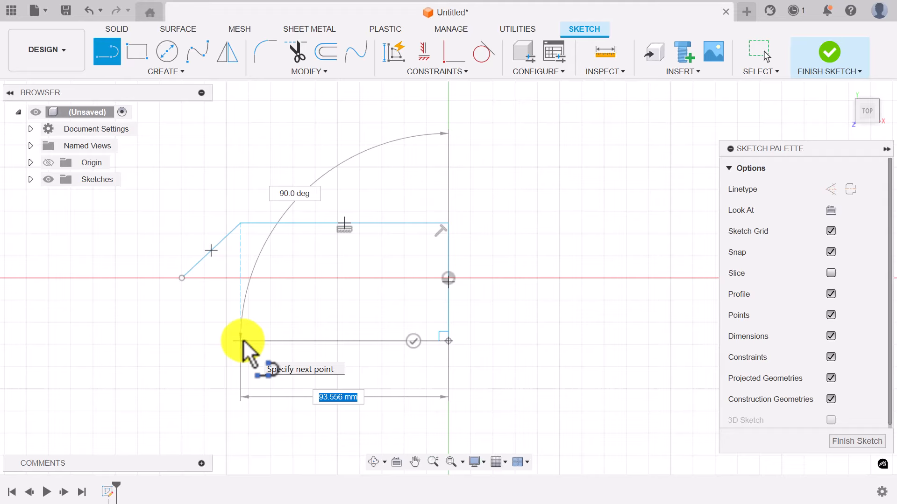
click(242, 341)
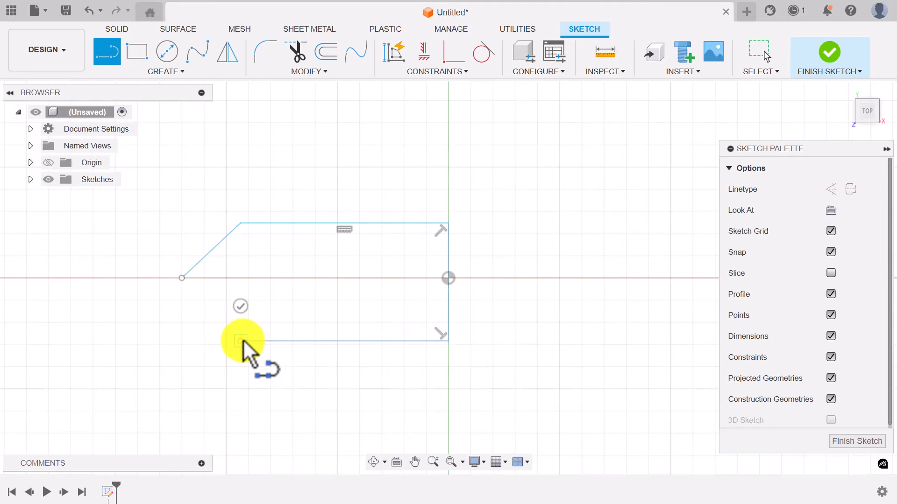
click(182, 279)
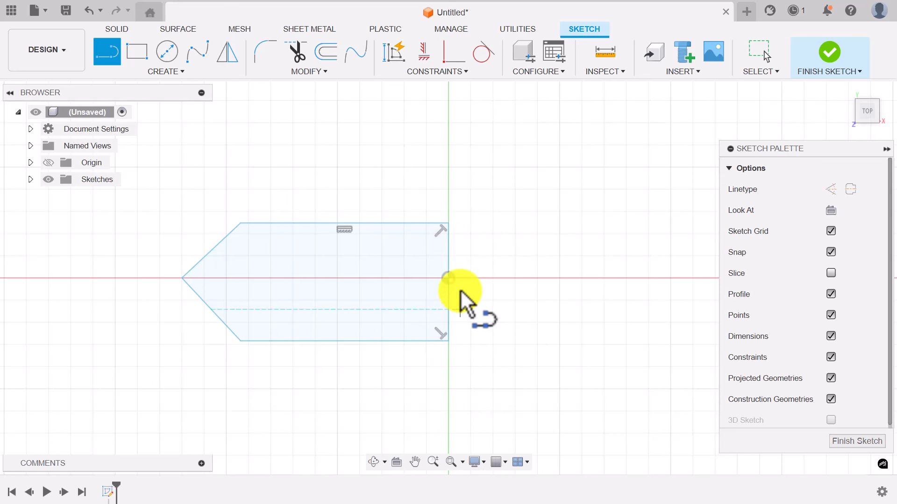
click(181, 71)
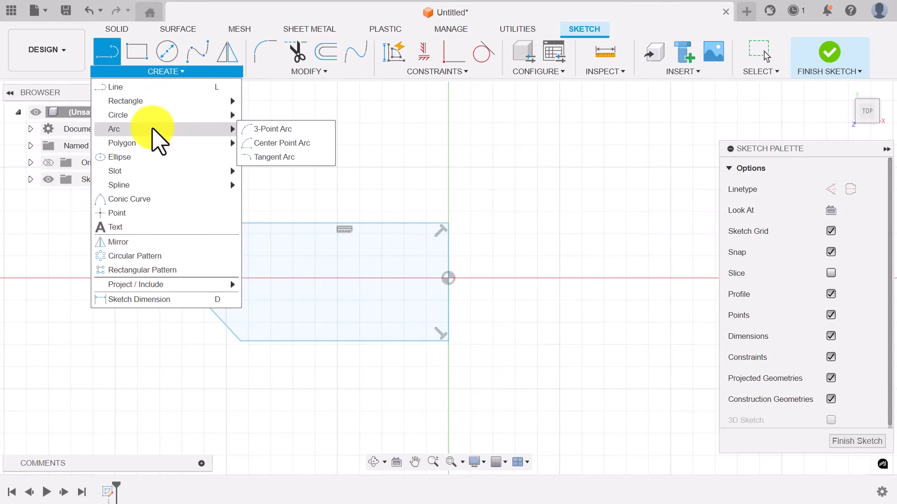
- Add a tangent arc joining the bottom-right and top-right corners of the outline
click(270, 157)
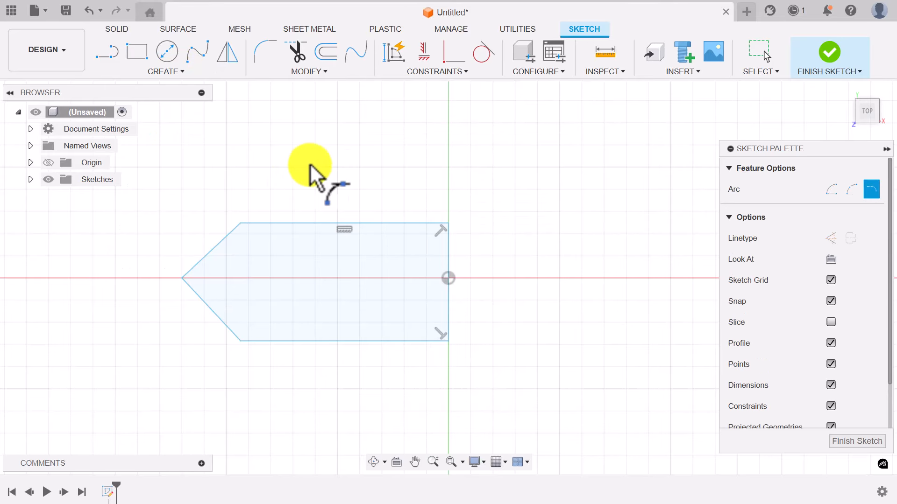
click(451, 341)
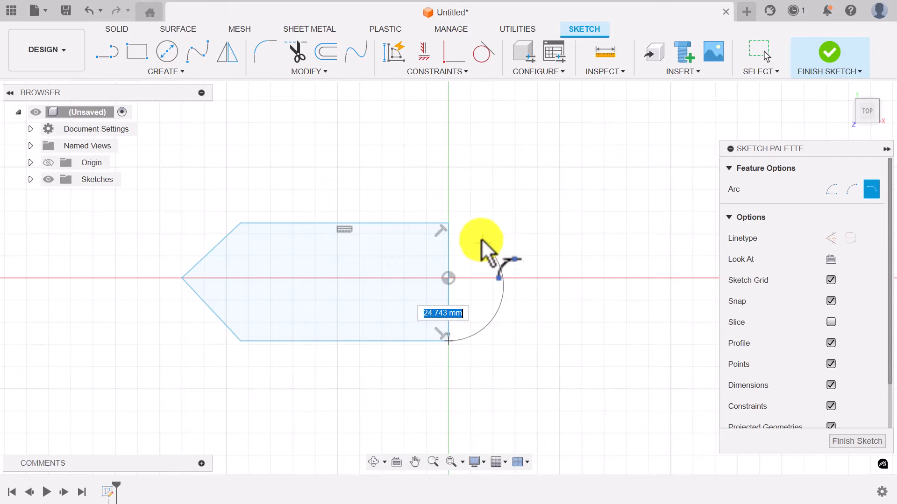
click(449, 223)
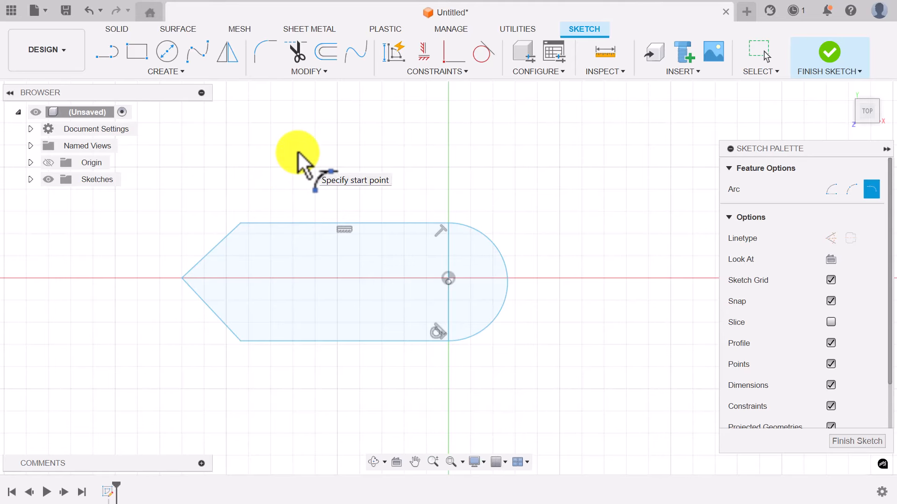
key(Escape)
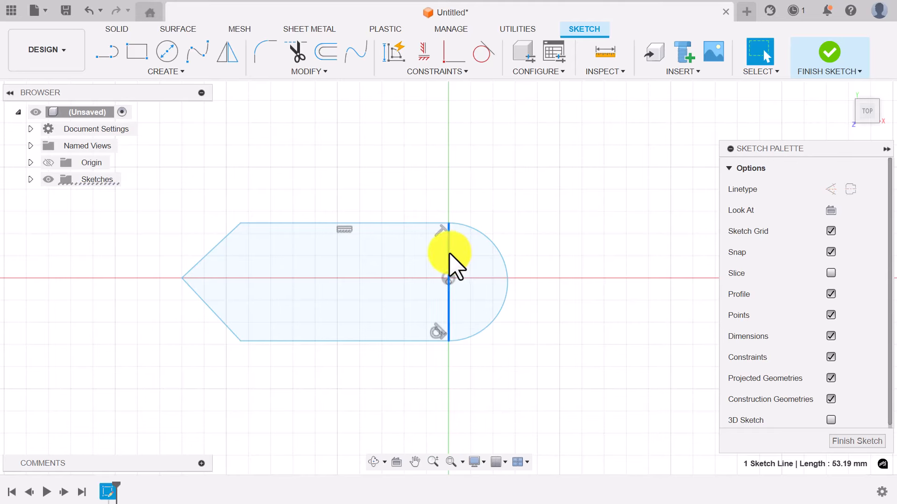
- Convert the vertical right edge into a construction line
right_click(452, 265)
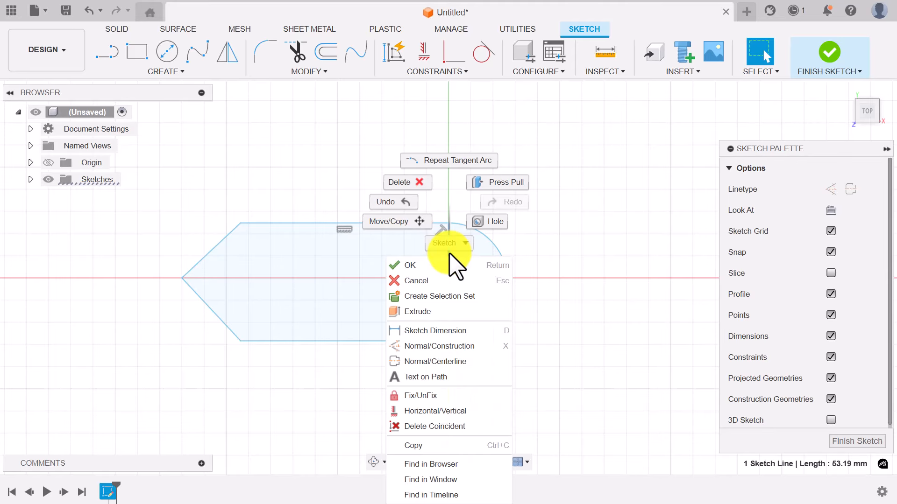
click(445, 346)
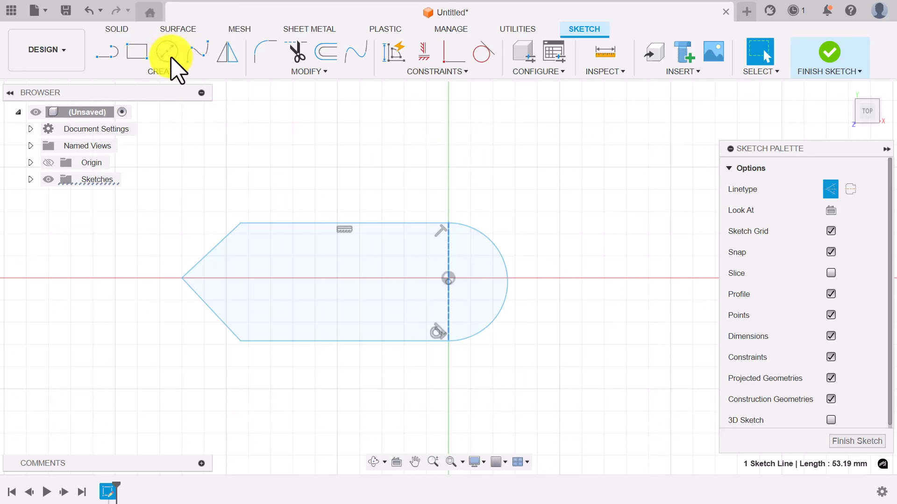
key(d)
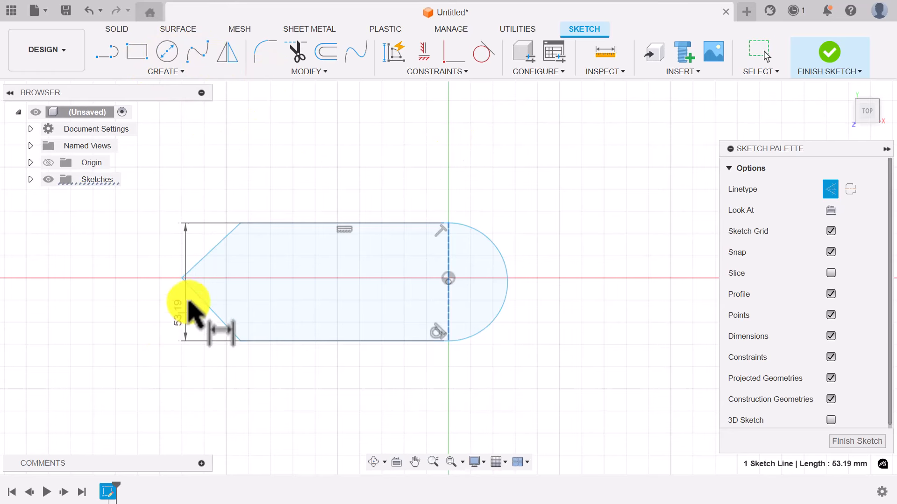
key(Escape)
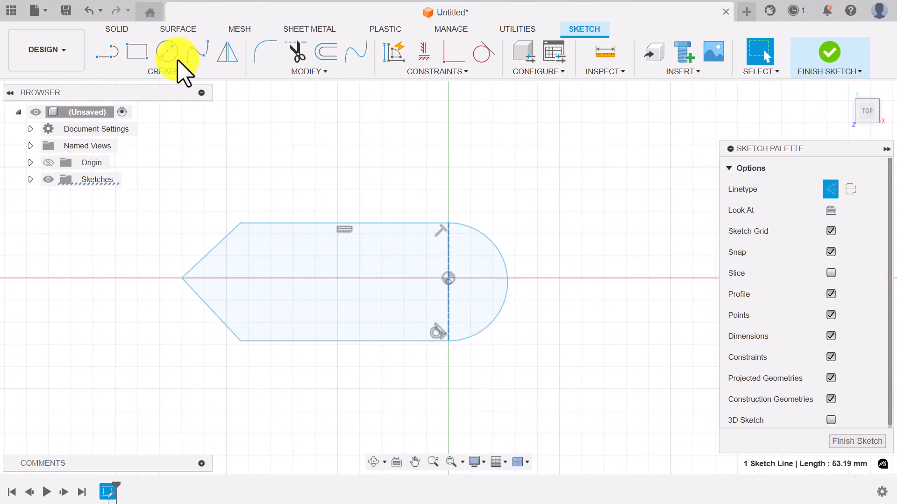
key(d)
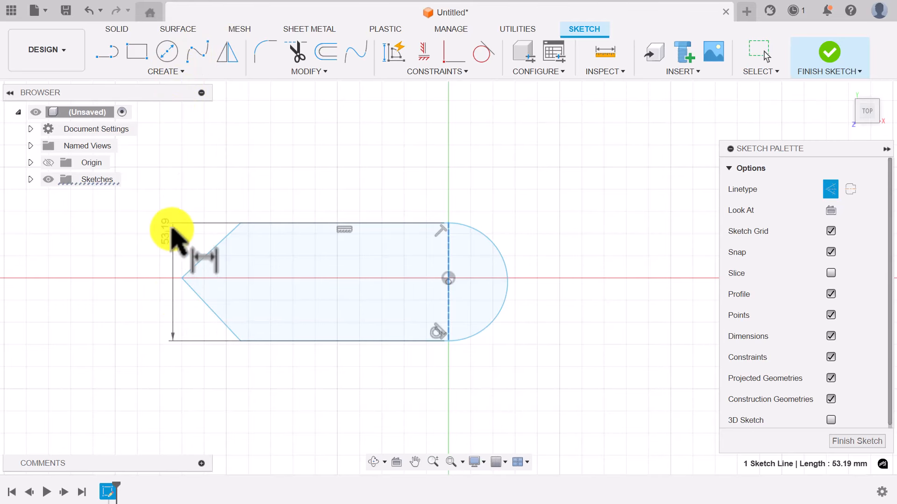
key(Escape)
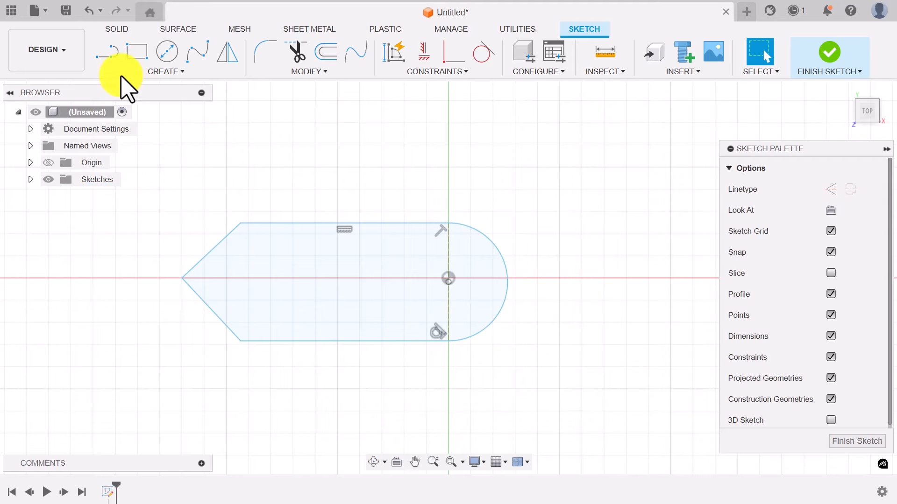
- Add a horizontal dimension from the left tip to the lower-left corner
key(d)
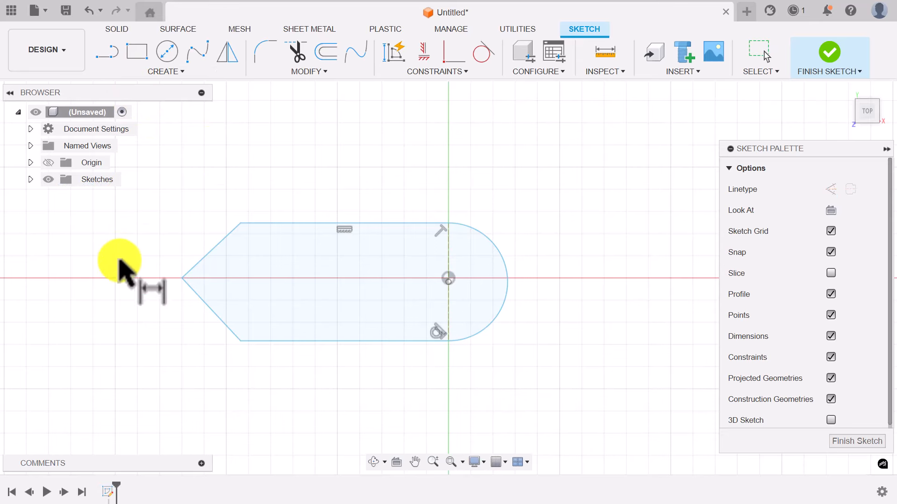
click(182, 278)
click(240, 341)
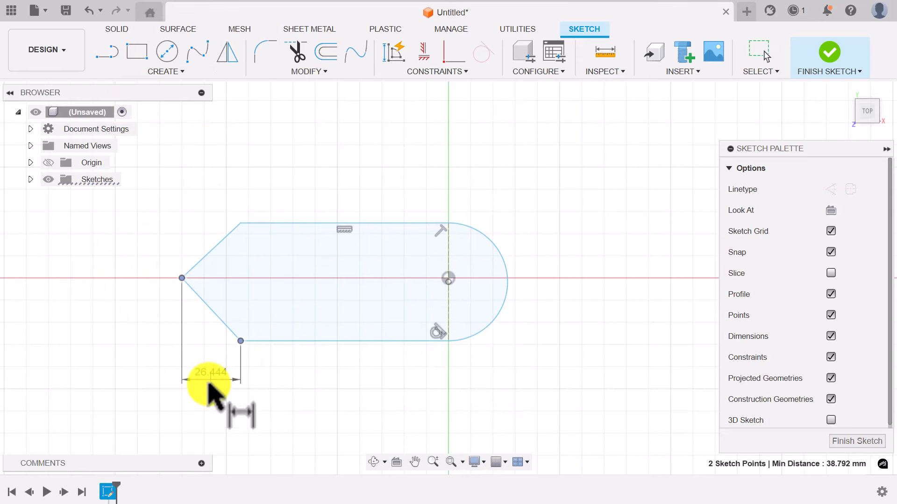
click(209, 386)
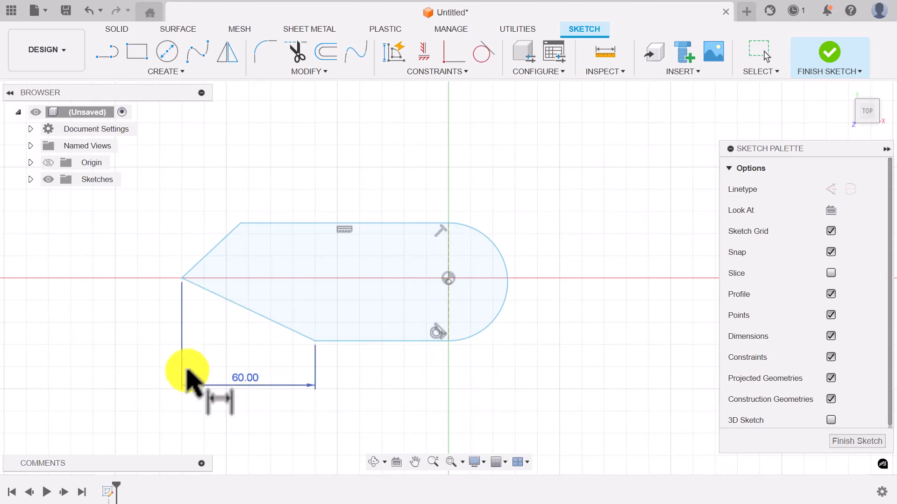
- Constrain the two slanted edges of the point to equal length
click(430, 68)
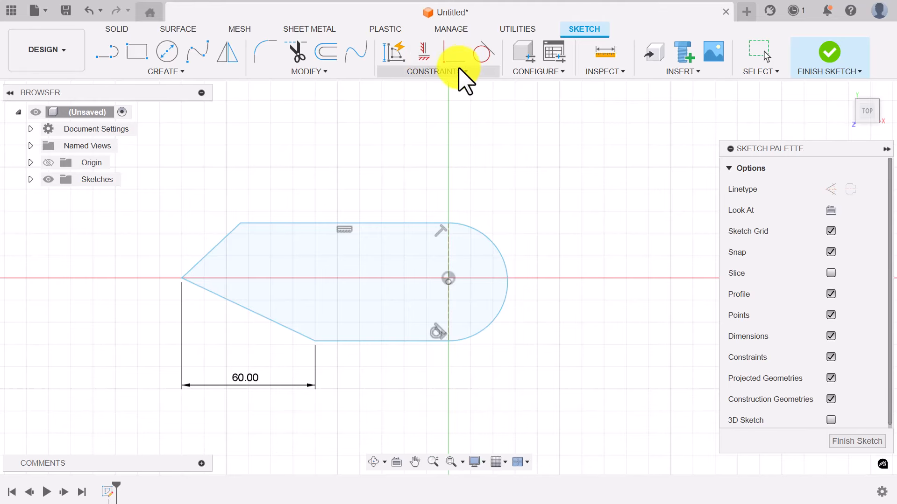
click(456, 72)
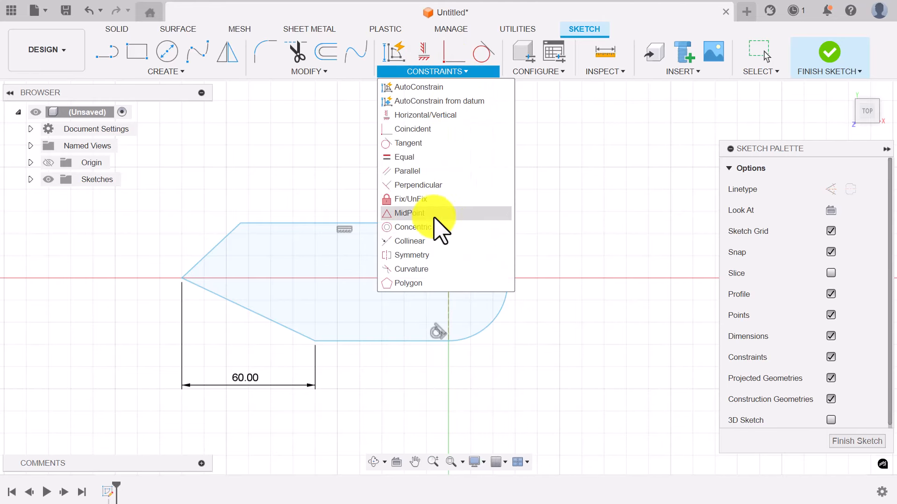
click(410, 154)
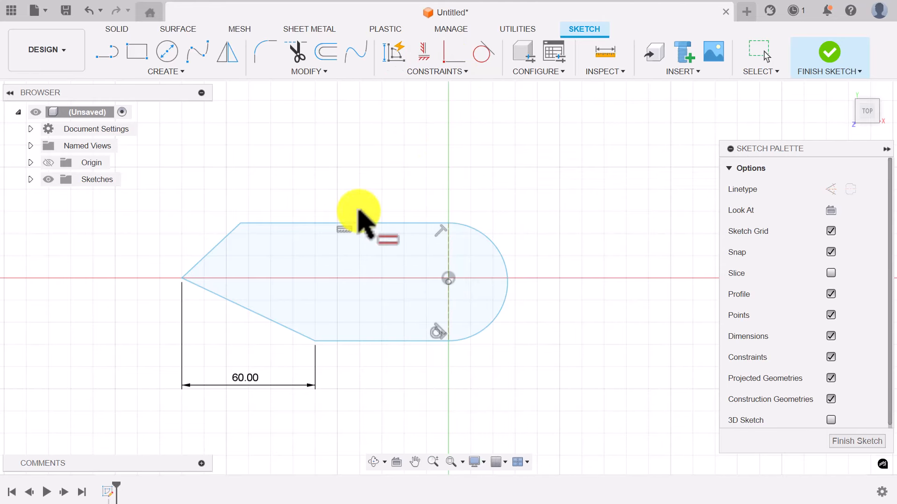
click(261, 317)
click(209, 256)
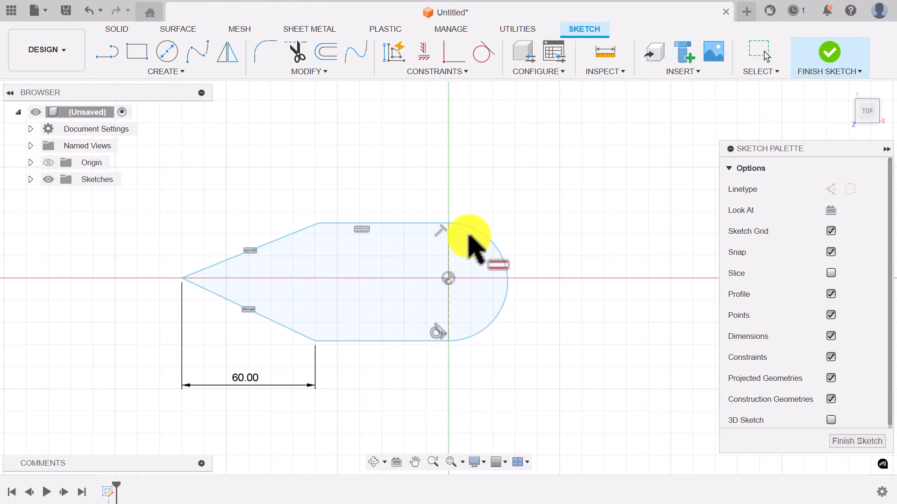
scroll(468, 238, down, 3)
scroll(469, 241, up, 5)
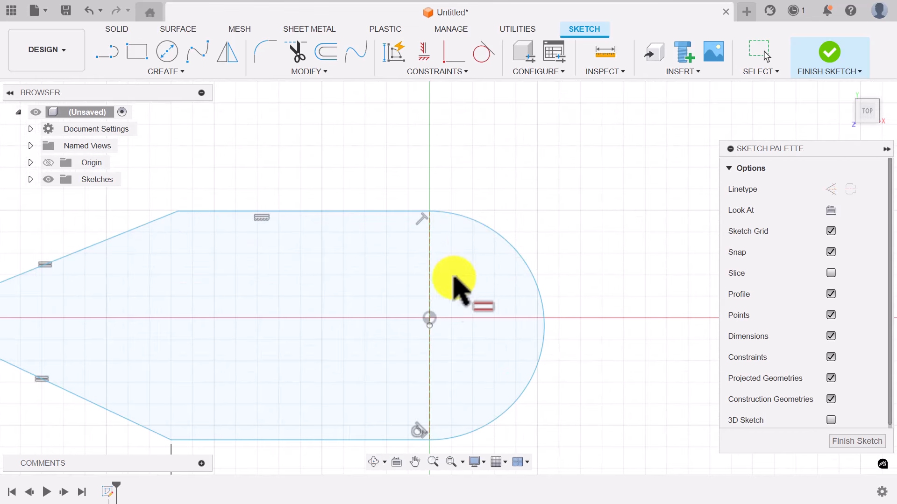
scroll(450, 322, up, 2)
scroll(444, 336, down, 2)
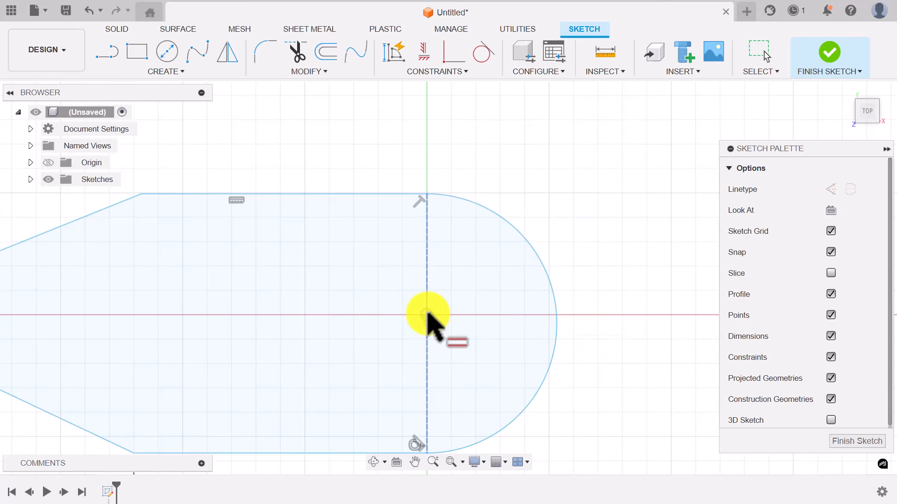
- Make the end arc's centre point coincident with the origin
click(464, 71)
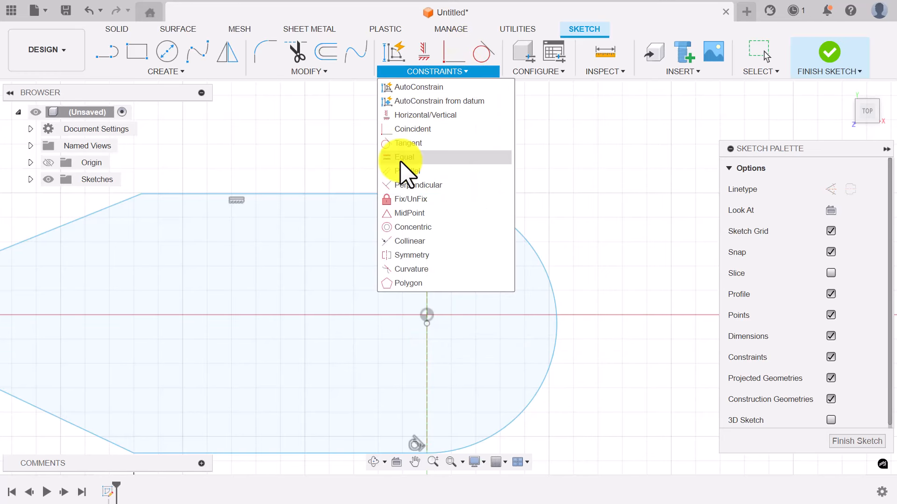
click(411, 130)
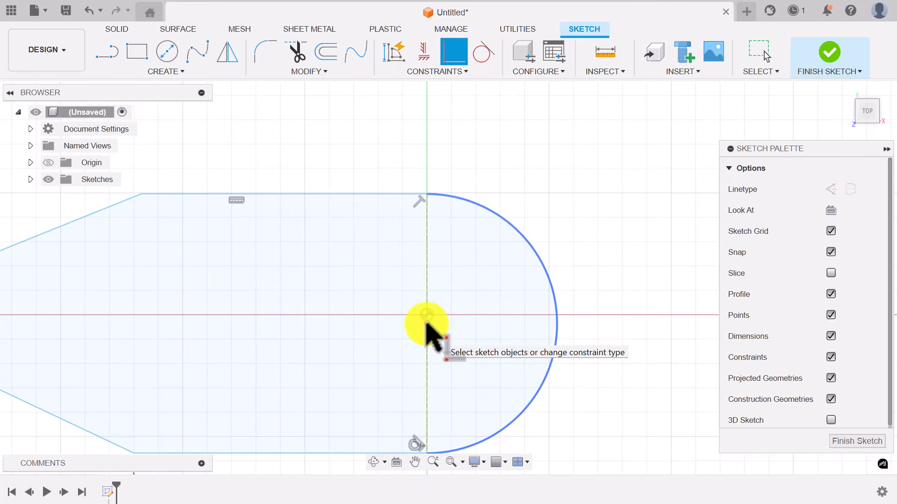
click(426, 323)
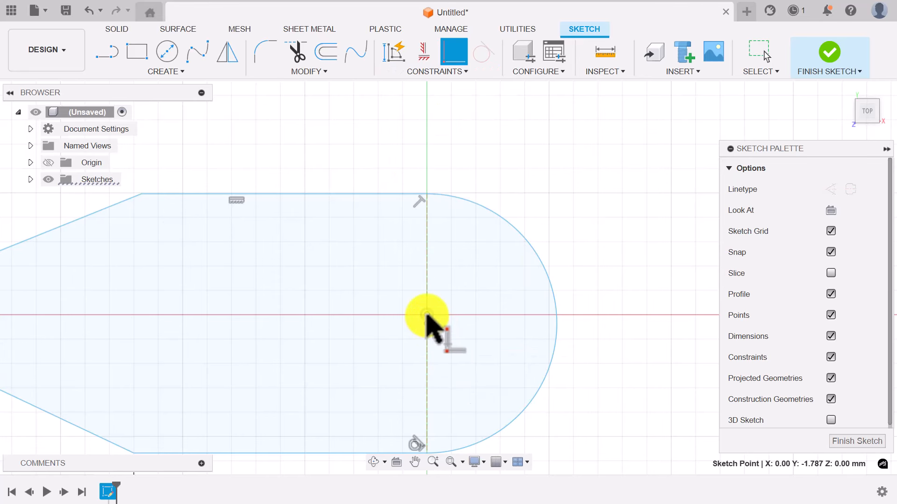
click(426, 315)
scroll(476, 280, down, 1)
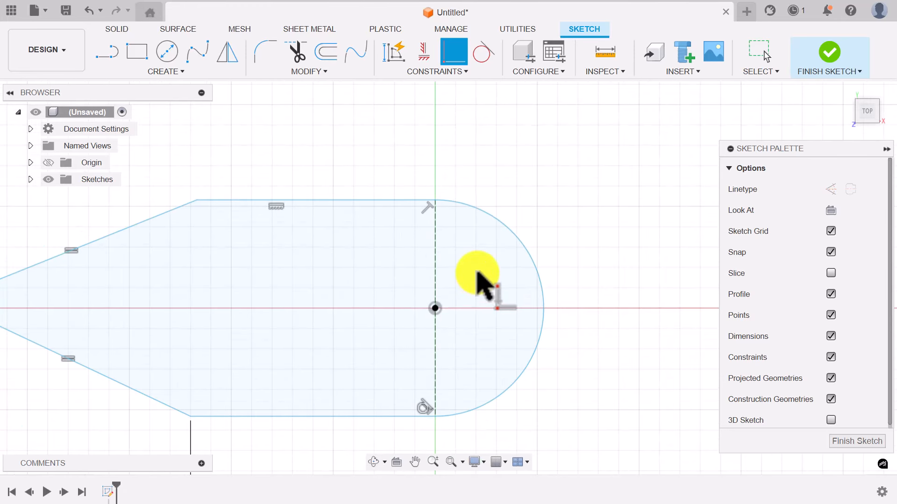
scroll(477, 273, down, 1)
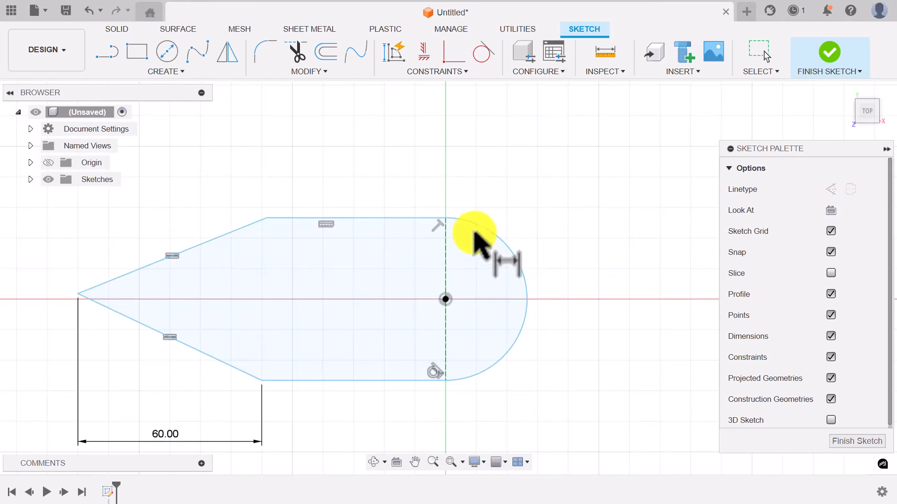
- Dimension the end arc to a 35 mm radius
click(501, 241)
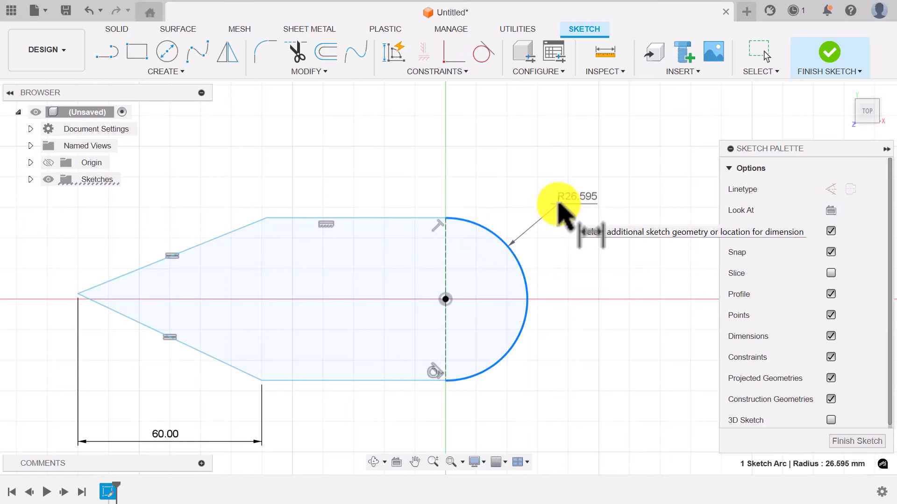
click(550, 203)
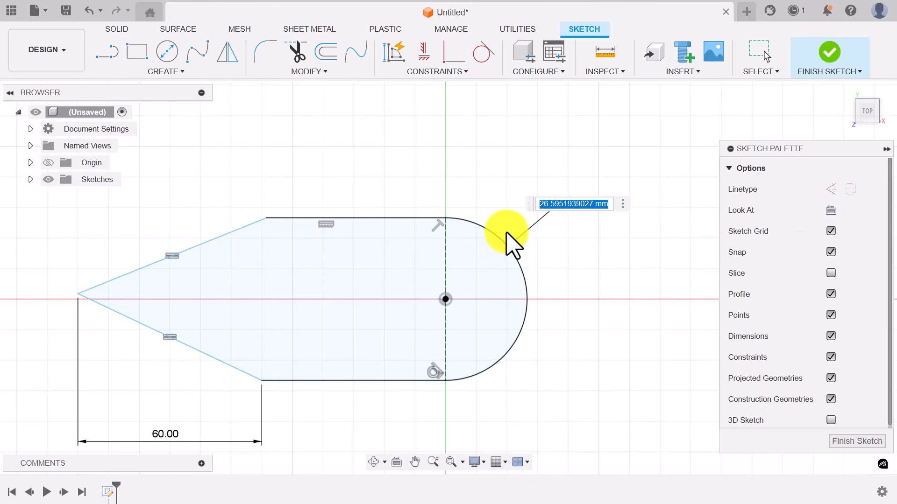
text(35)
key(Return)
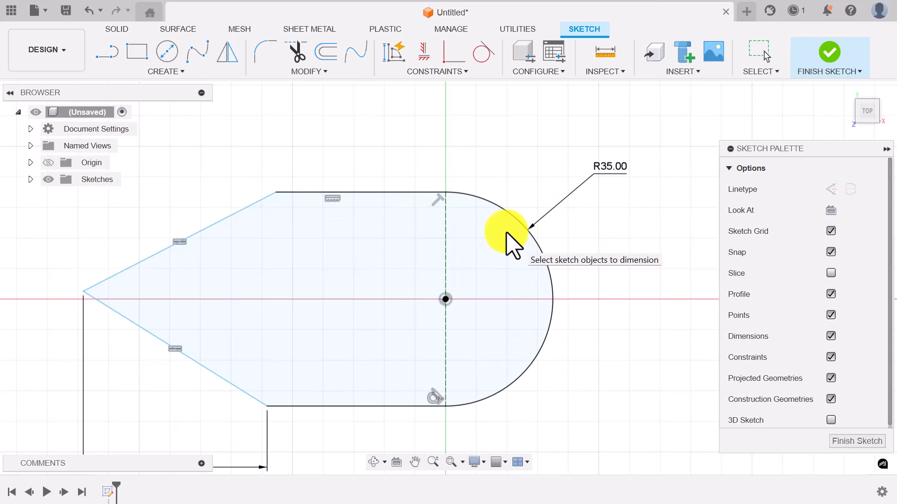
scroll(456, 257, down, 4)
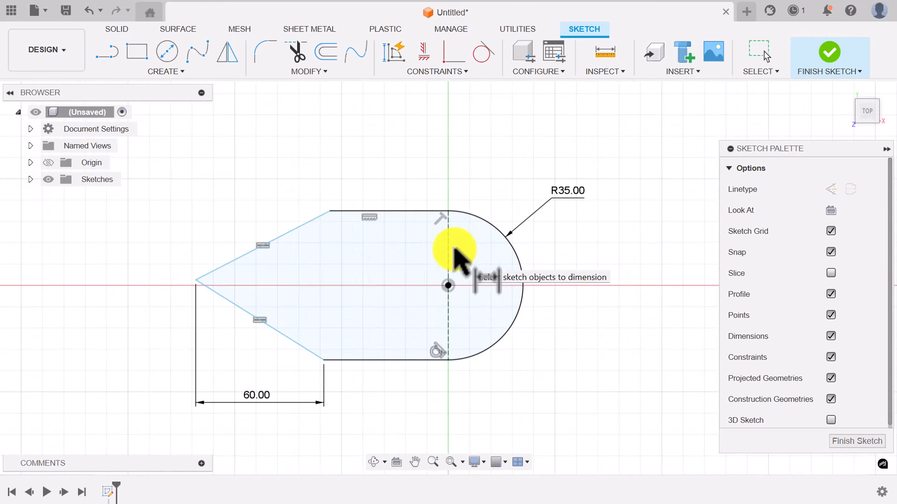
- Dimension the bottom edge from the lower-left corner to the arc endpoint as 100 mm
click(325, 360)
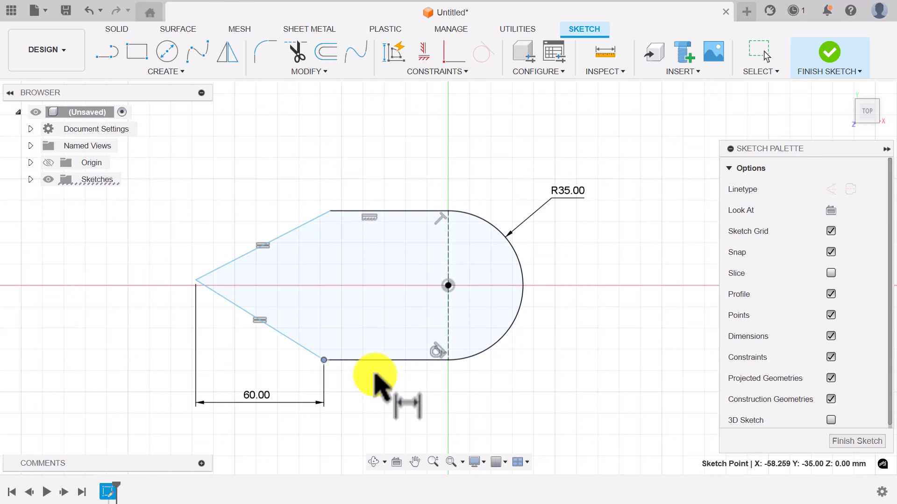
click(448, 360)
click(390, 397)
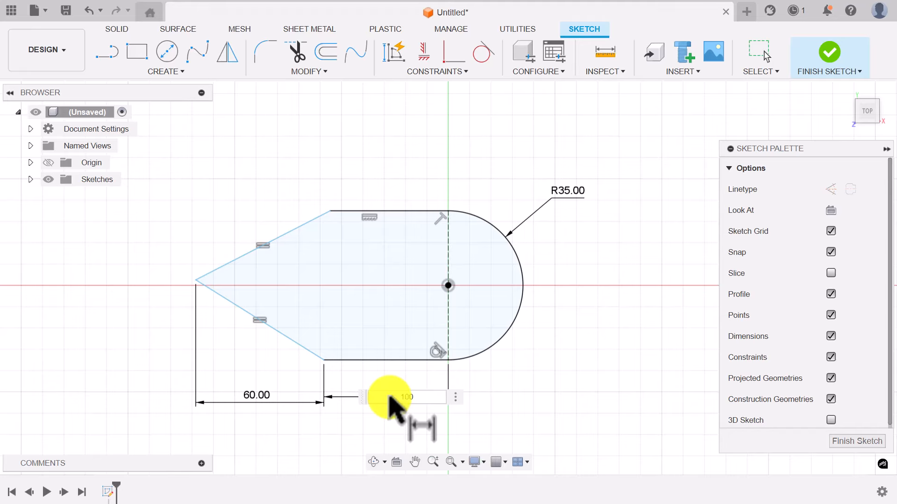
key(Return)
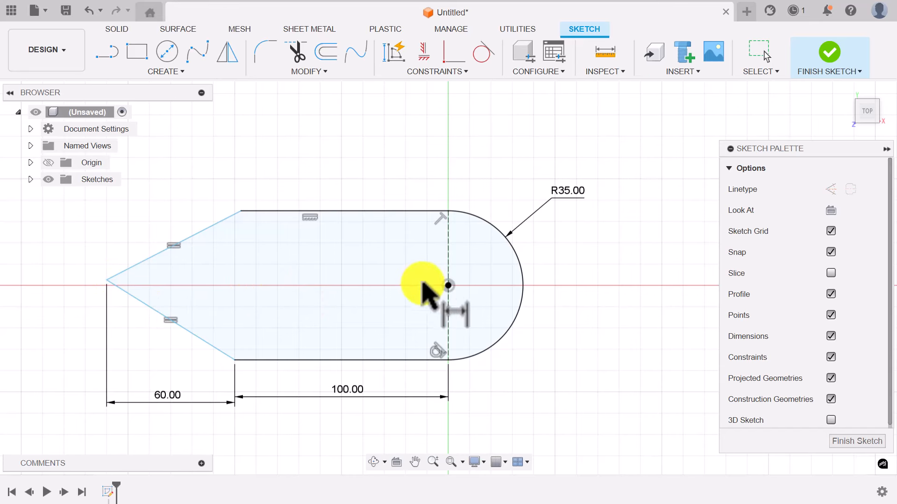
click(447, 286)
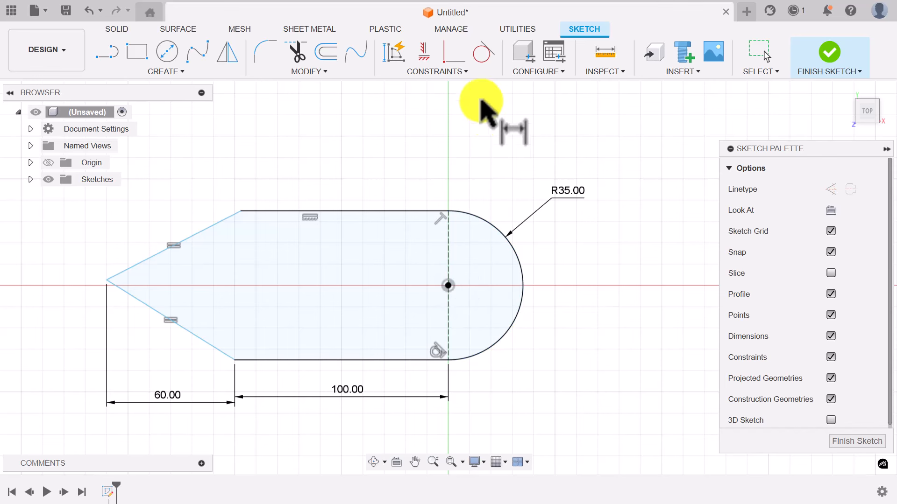
- Constrain the pointed tip horizontal with the arc centre and finish the sketch
click(463, 74)
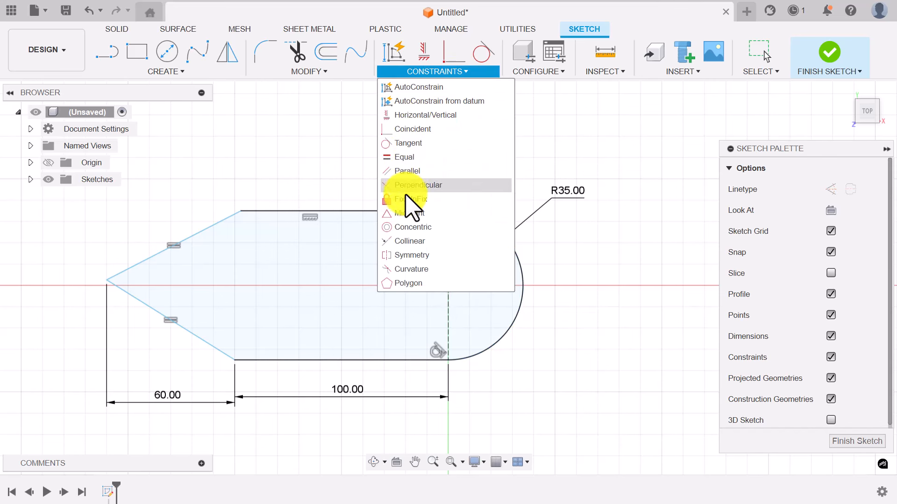
click(418, 115)
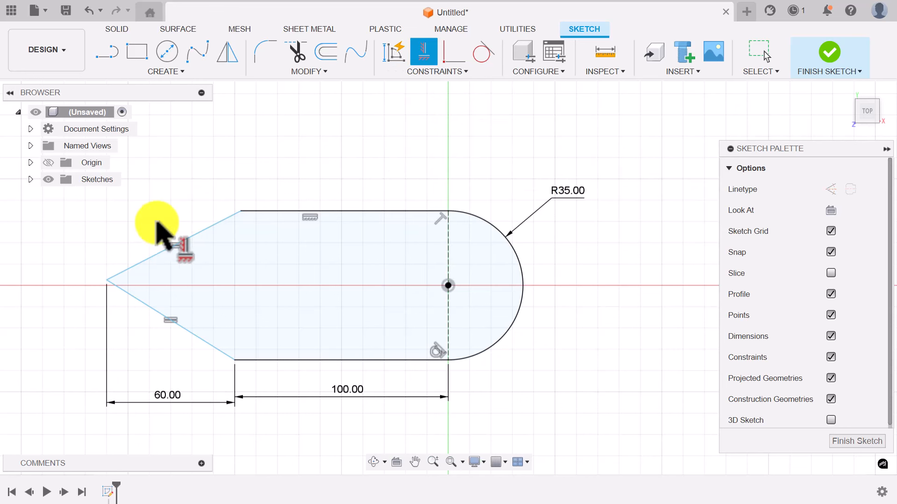
click(107, 280)
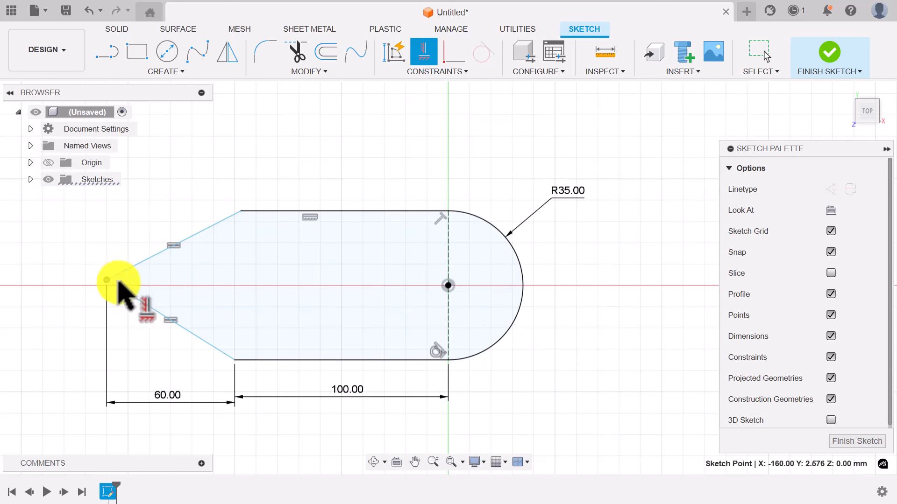
click(447, 286)
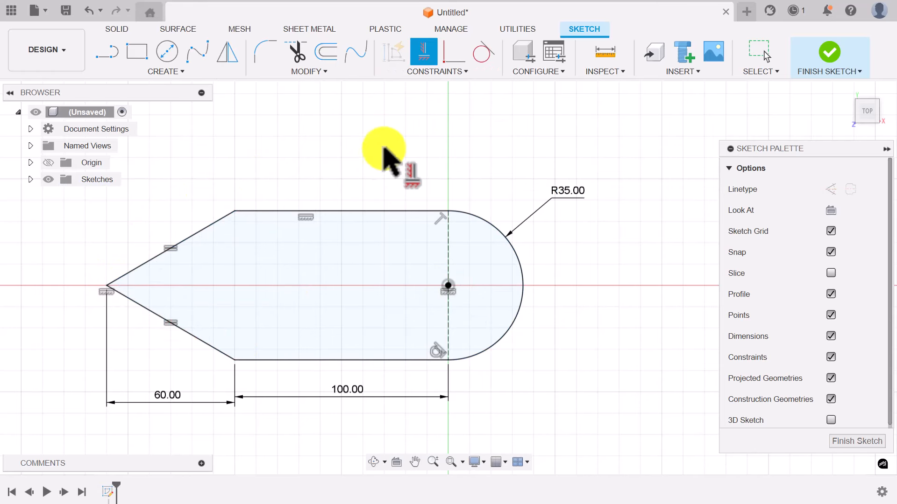
click(186, 369)
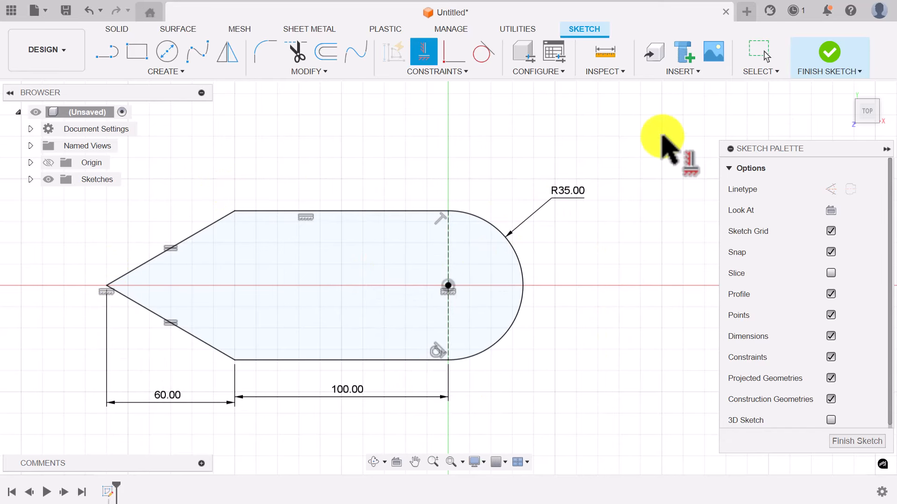
click(831, 55)
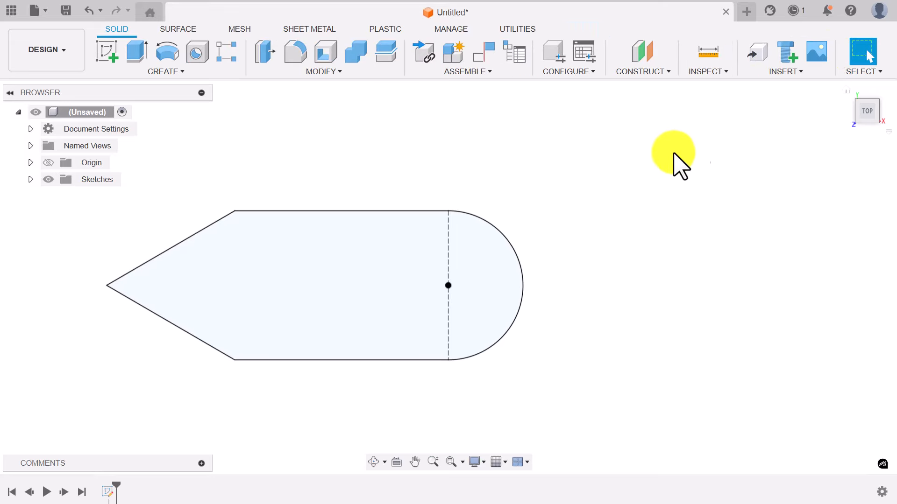
- Extrude the plate profile 18 mm into a new solid body
click(847, 93)
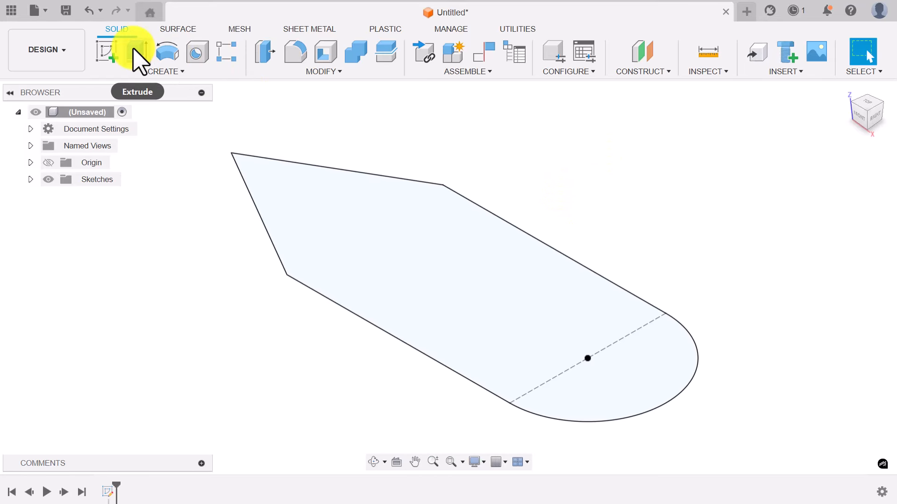
click(138, 58)
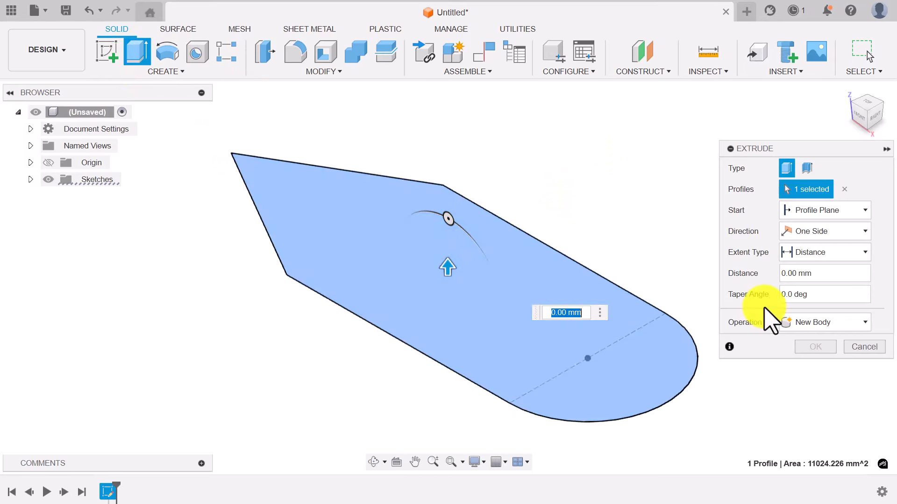
double_click(816, 275)
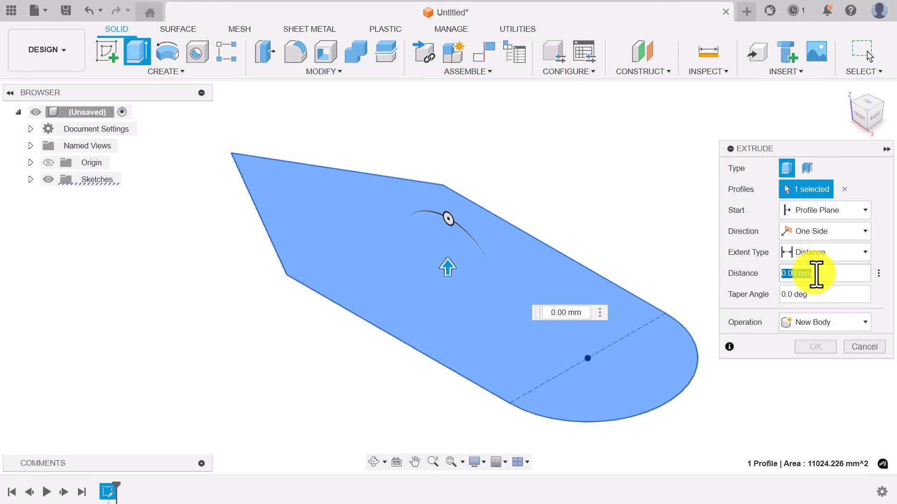
text(18)
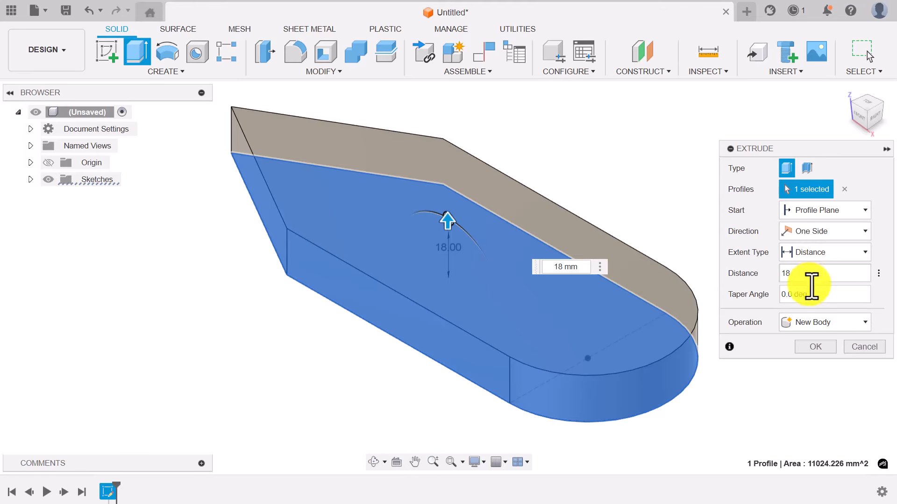
click(815, 348)
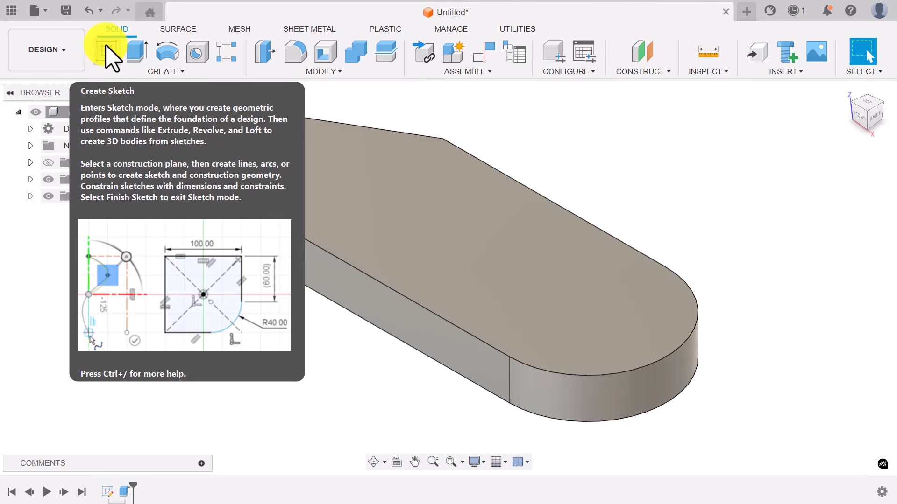
- Create a new sketch on the XZ front origin plane
click(108, 57)
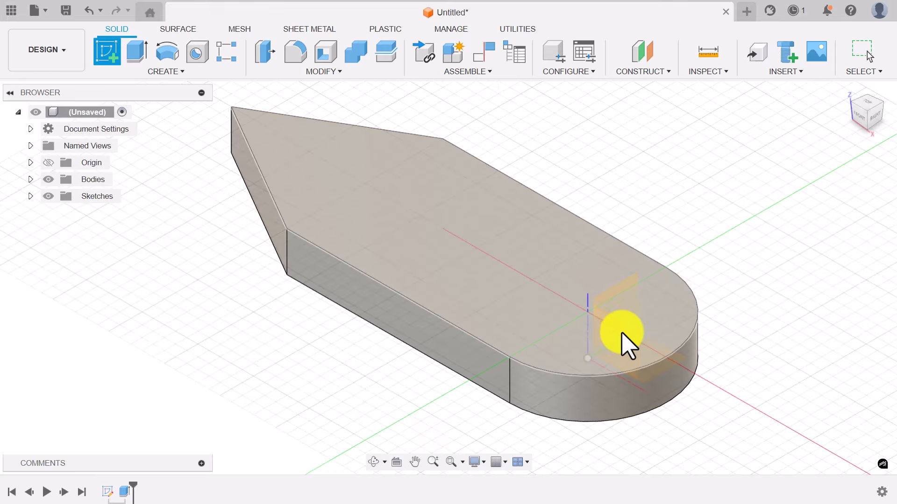
click(629, 341)
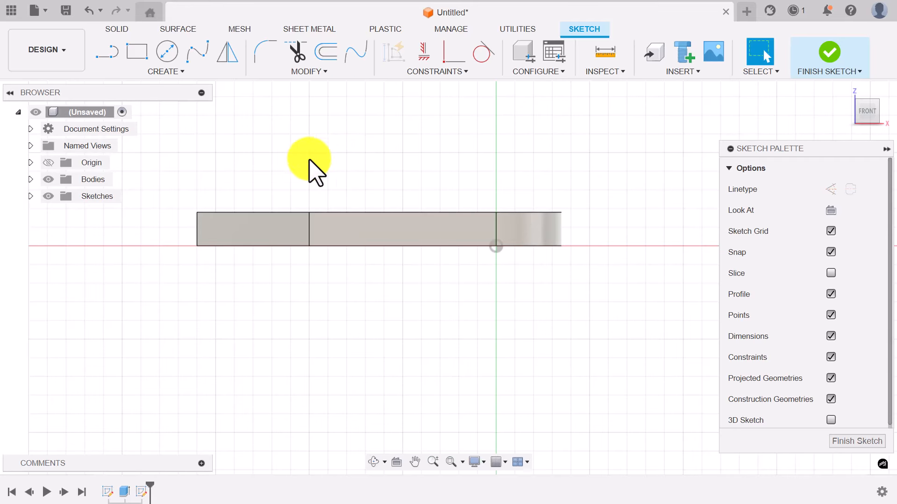
- Draw a closed stepped cabin outline on the plate's top edge, tall on the left and low on the right
click(112, 56)
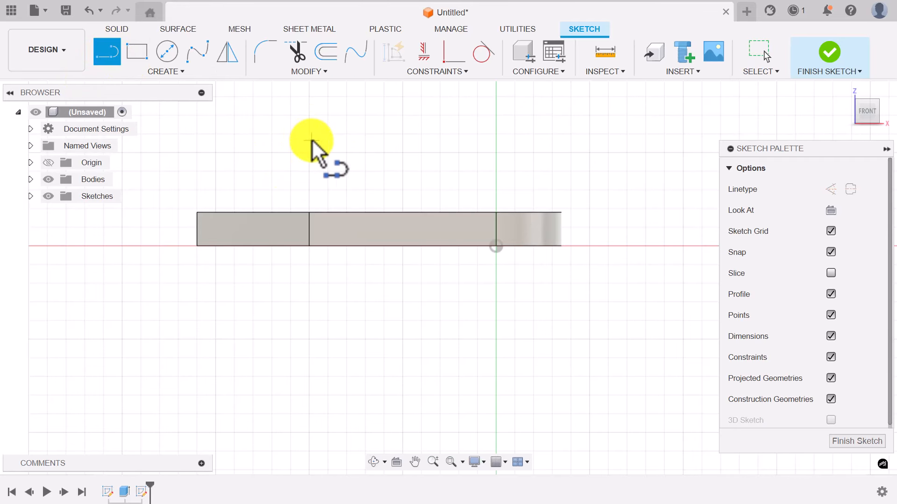
click(282, 135)
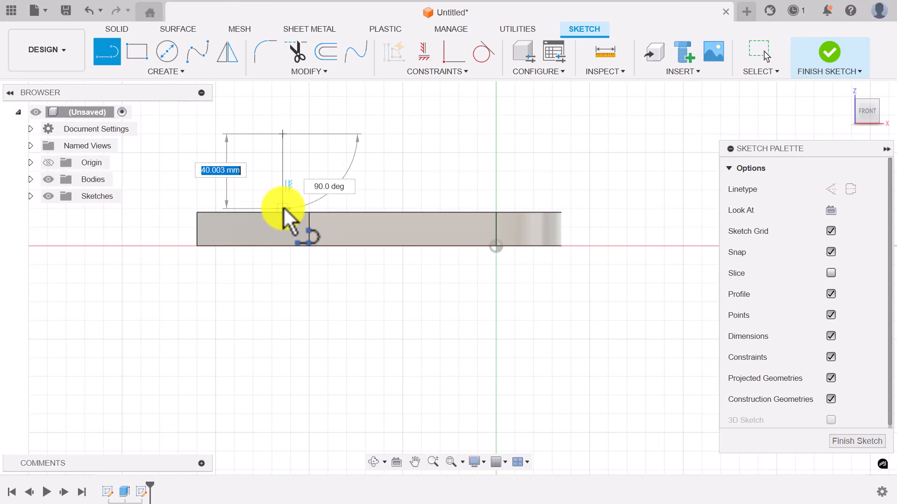
double_click(283, 213)
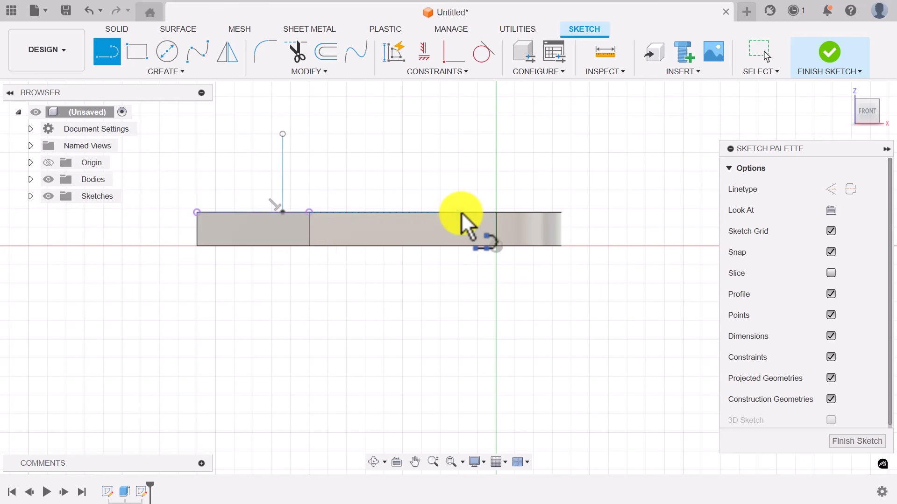
click(480, 213)
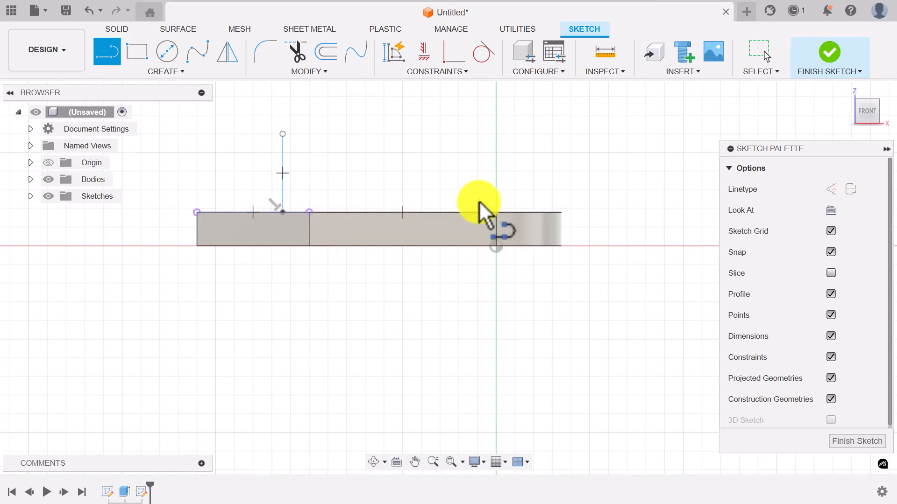
click(478, 173)
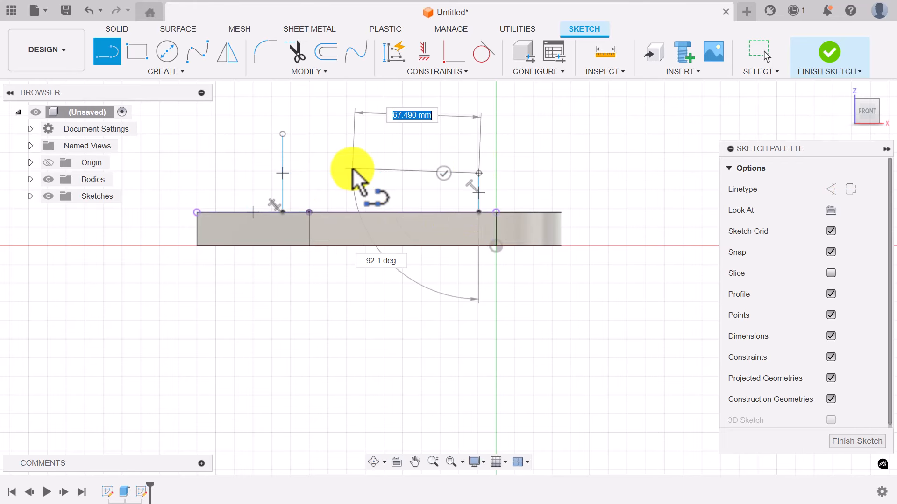
click(365, 173)
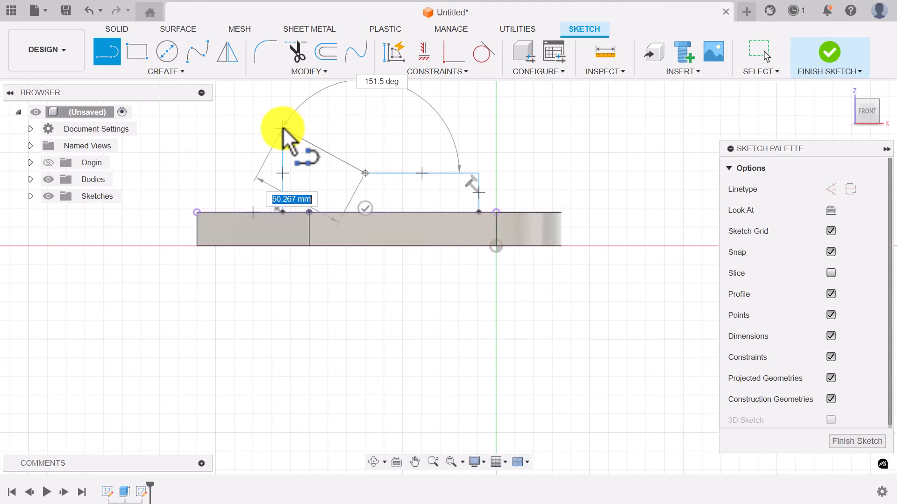
click(365, 134)
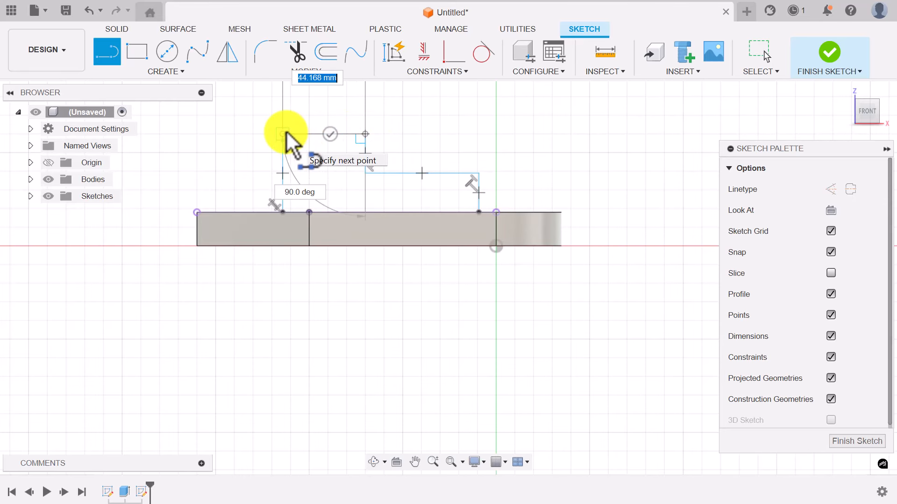
click(283, 134)
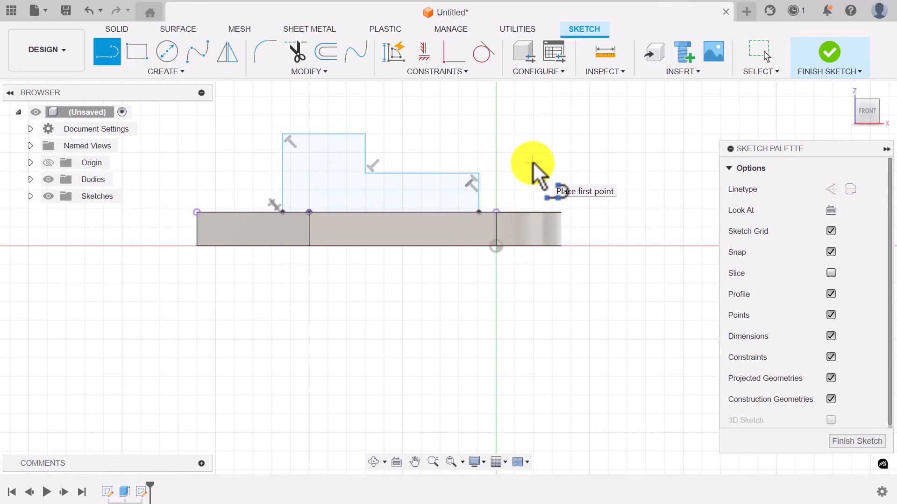
key(Escape)
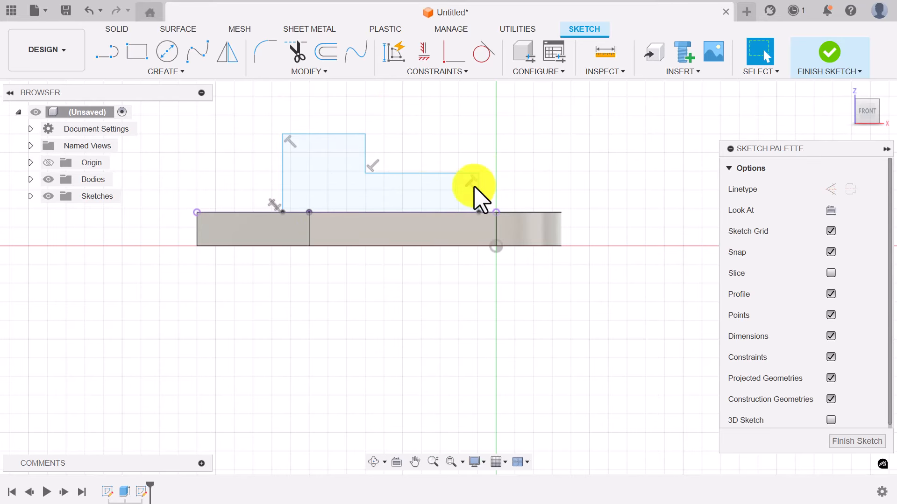
- Dimension the cabin's tall left side to 38 mm and its upper top edge to 30 mm
scroll(439, 191, down, 1)
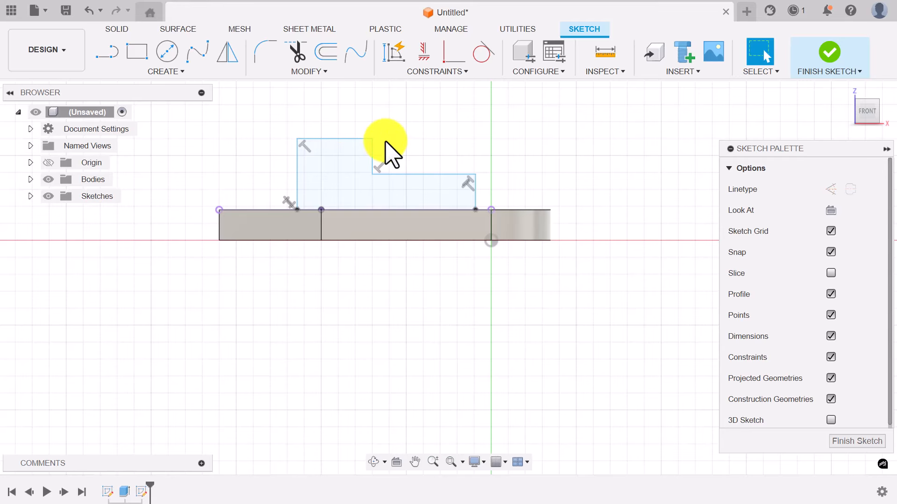
key(d)
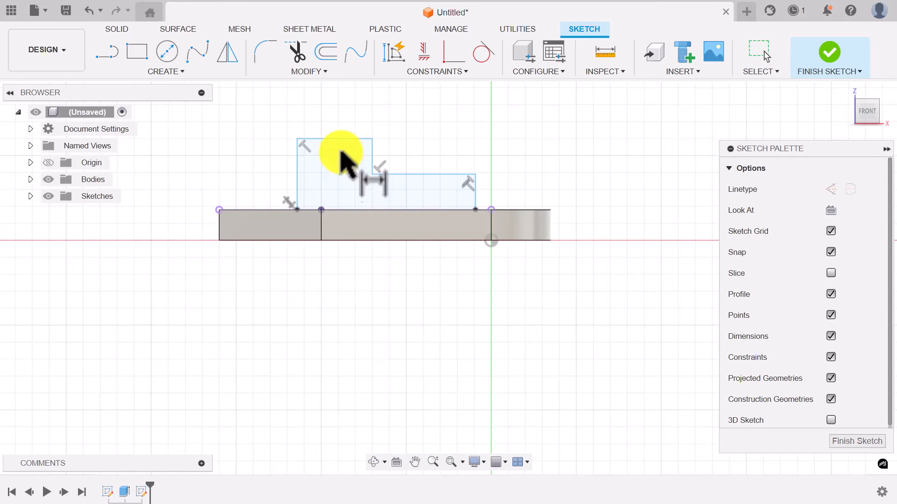
click(298, 175)
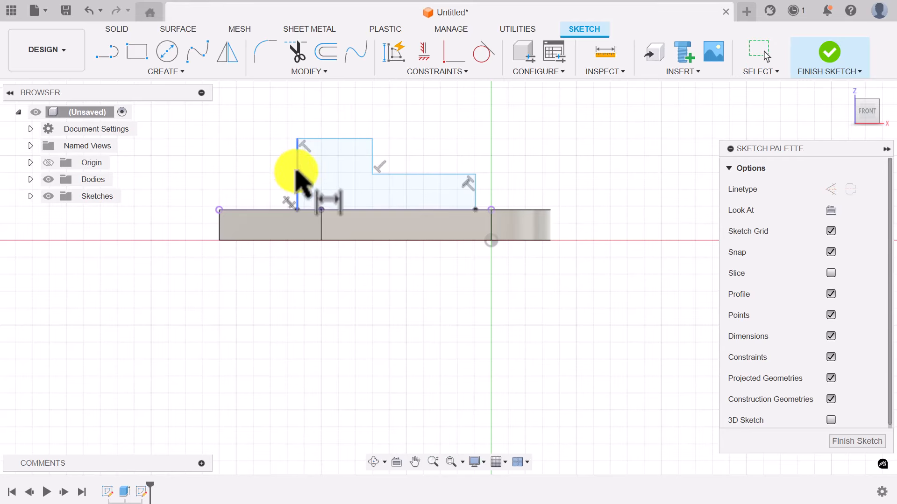
click(257, 163)
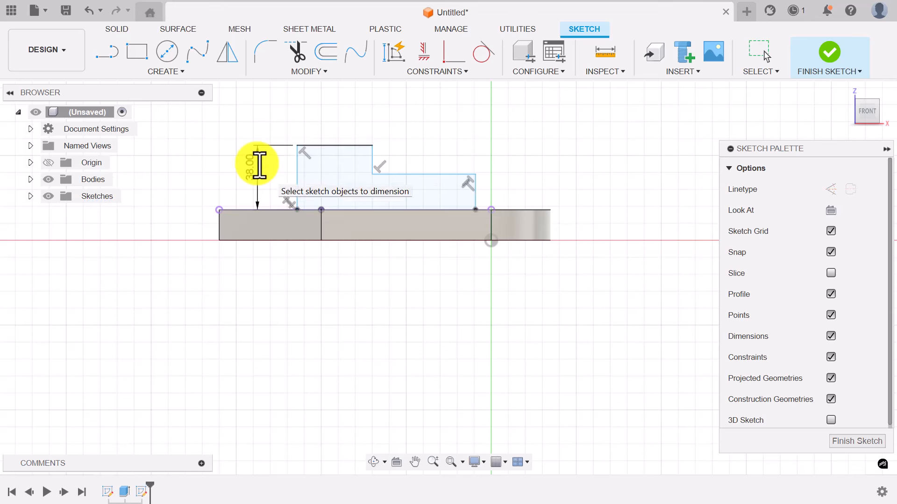
key(Return)
click(333, 146)
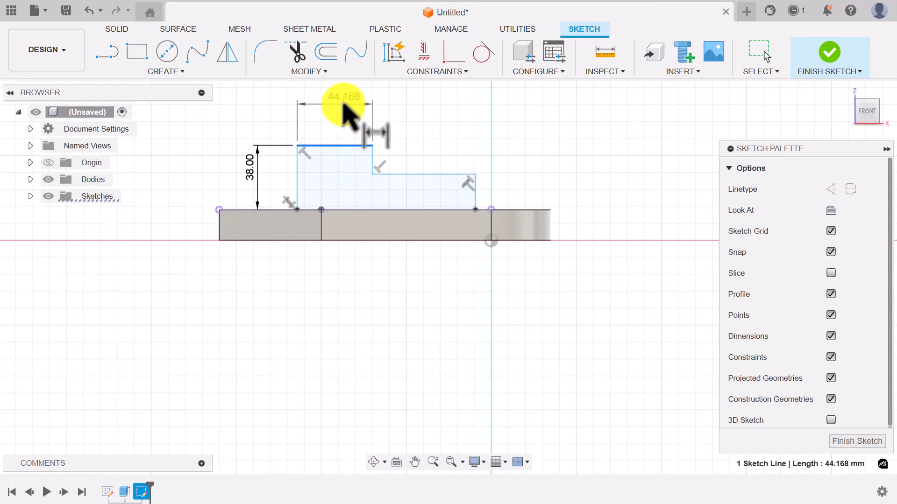
click(346, 105)
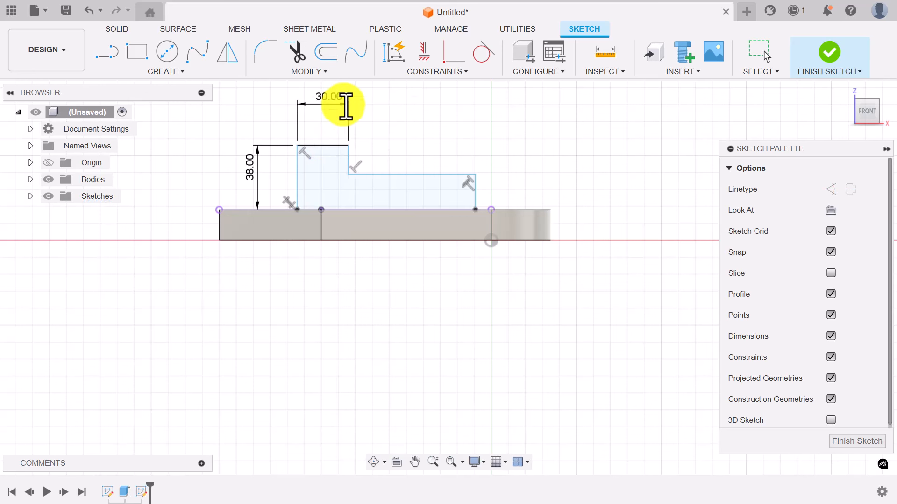
key(Return)
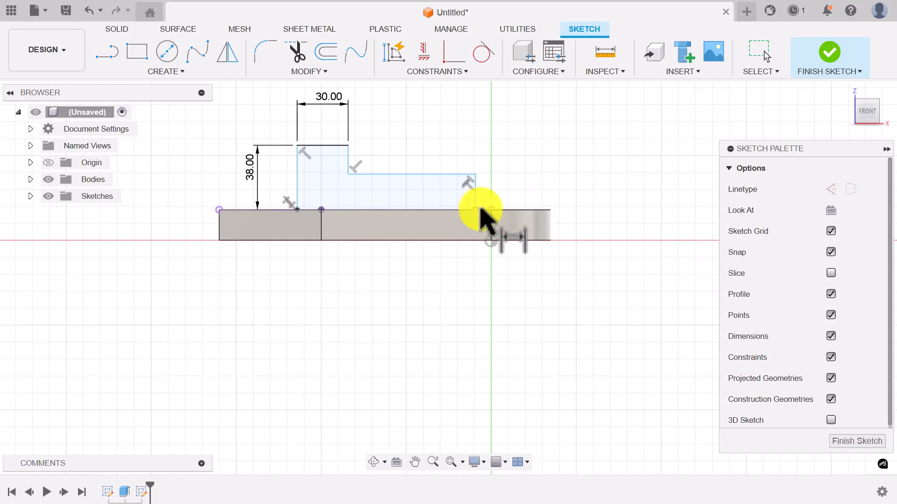
- Make the cabin's lower-right and lower-left corners coincident with the plate's points
click(453, 72)
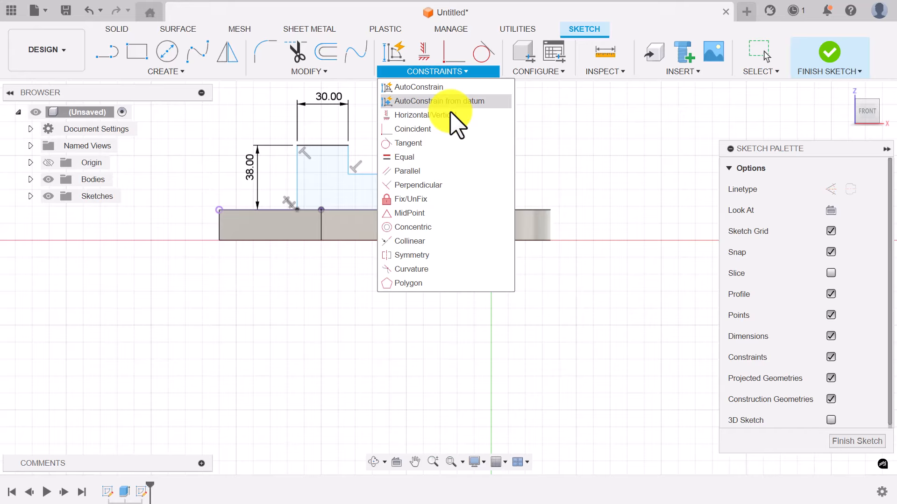
click(413, 129)
click(491, 211)
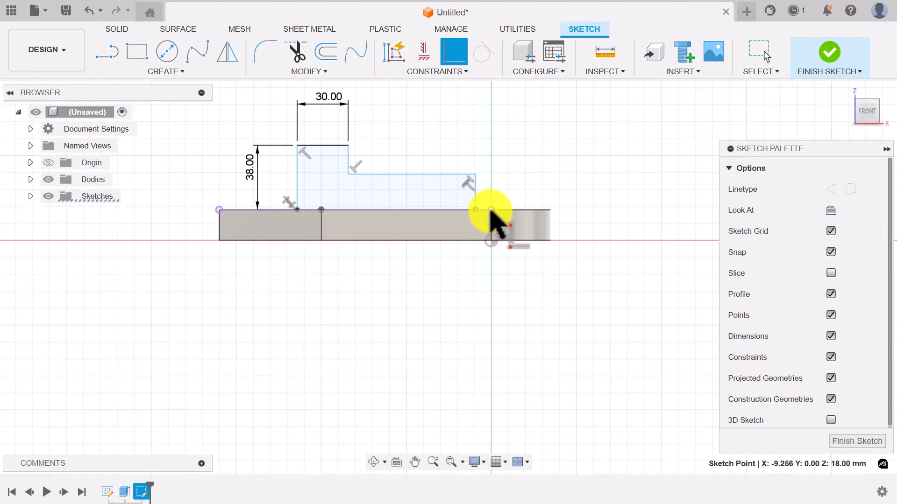
click(491, 210)
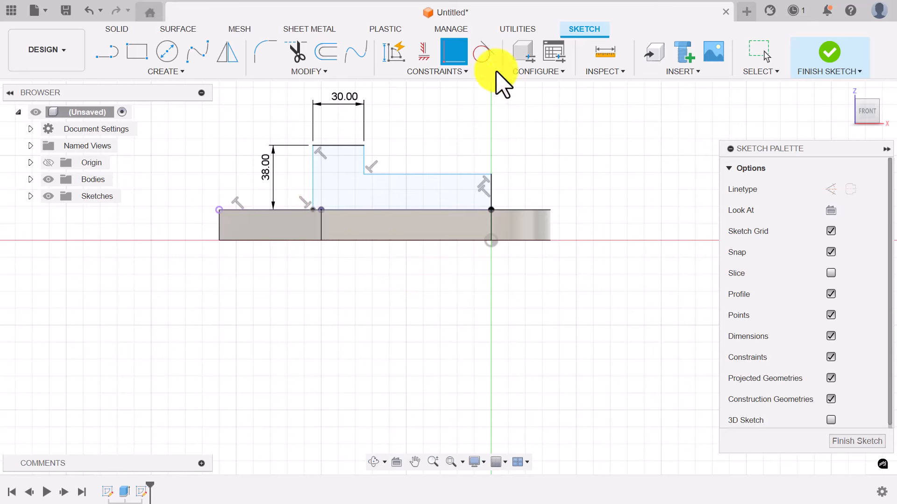
click(318, 209)
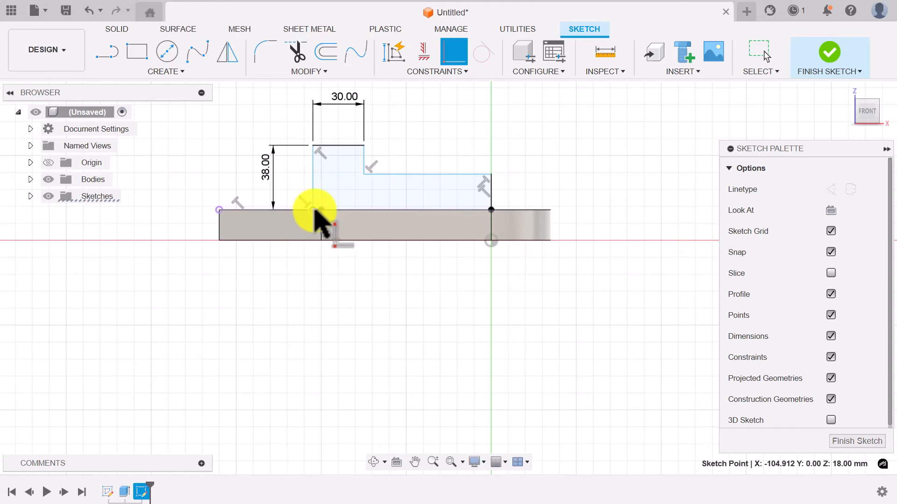
click(322, 210)
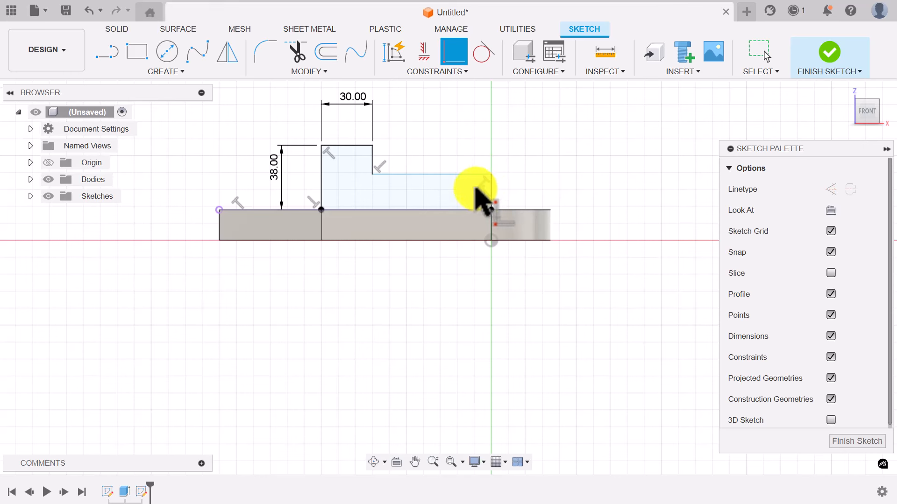
- Dimension the cabin's low right side to 17 mm and finish the sketch
click(491, 190)
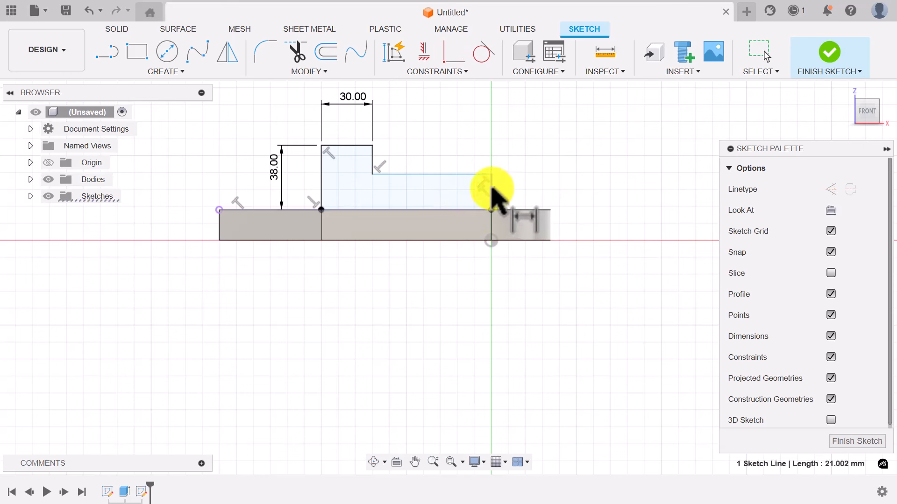
click(526, 190)
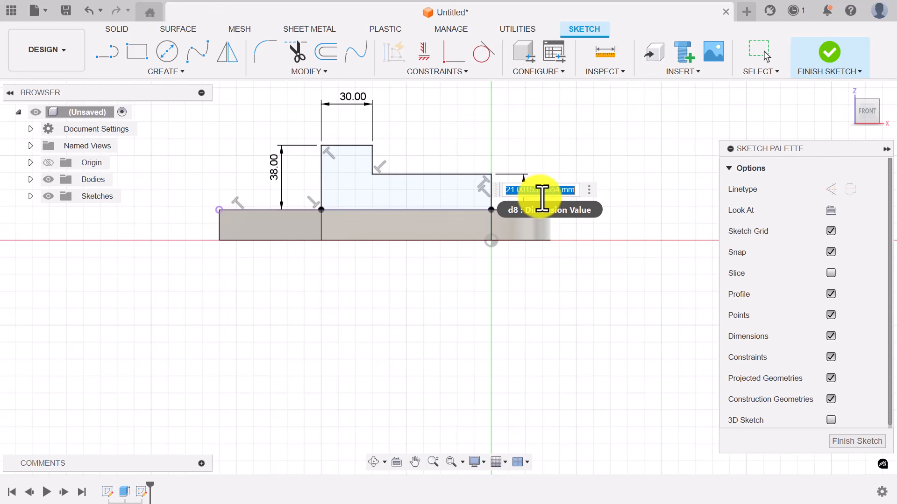
text(17)
key(Return)
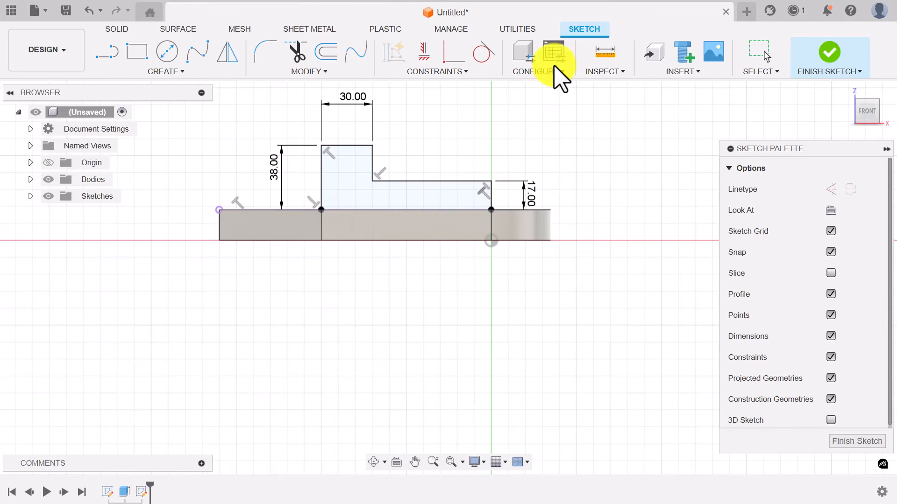
click(833, 60)
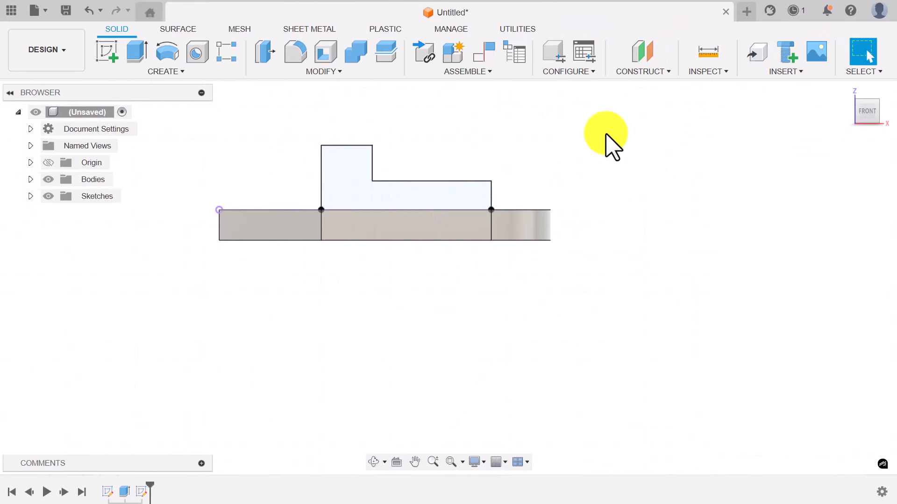
- Extrude the L-shaped cabin profile symmetrically 27 mm, joined onto the plate
click(843, 92)
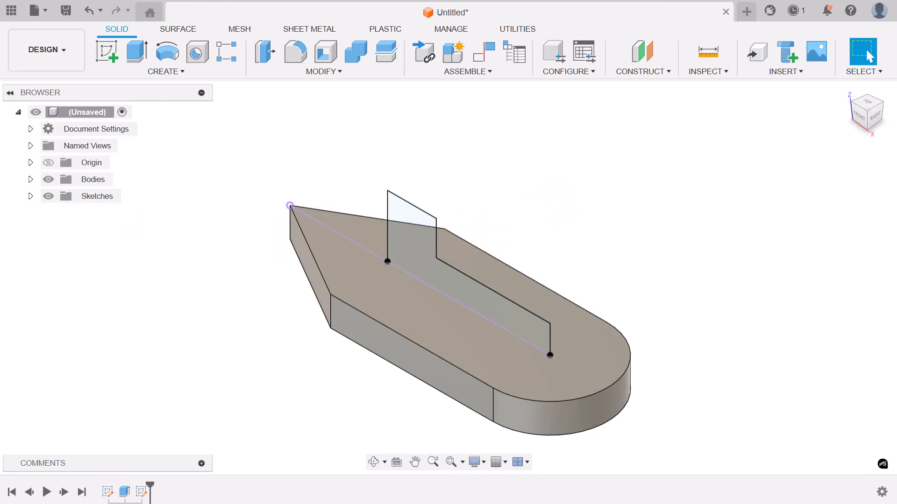
click(137, 52)
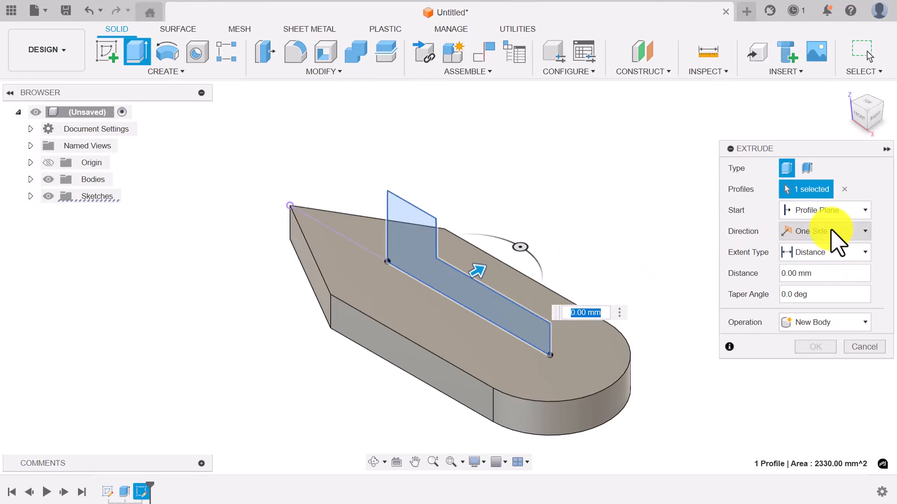
click(864, 232)
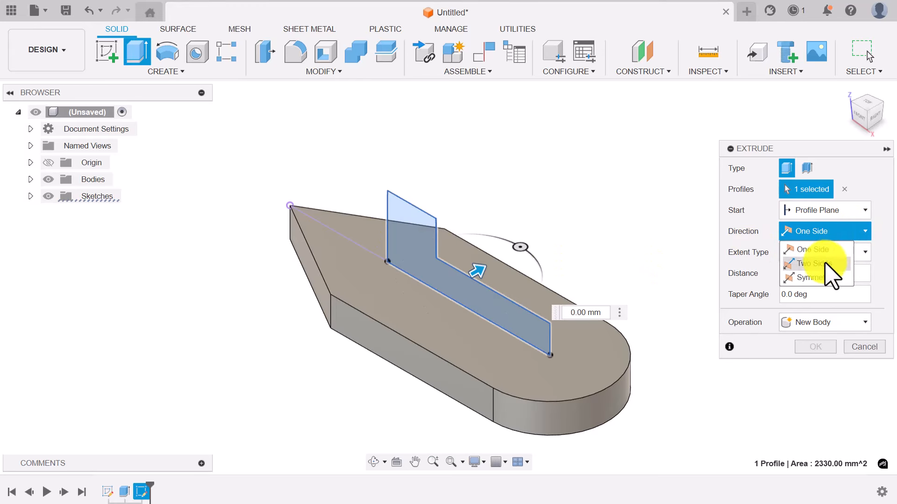
click(824, 277)
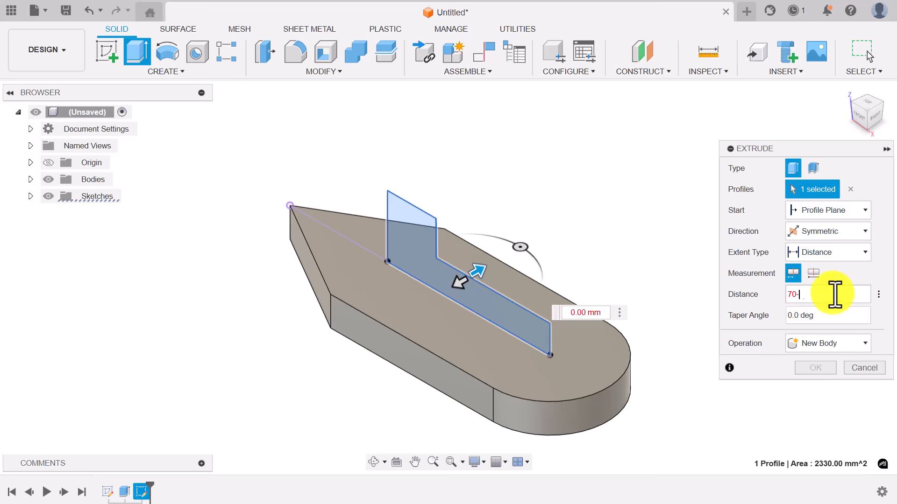
key(Return)
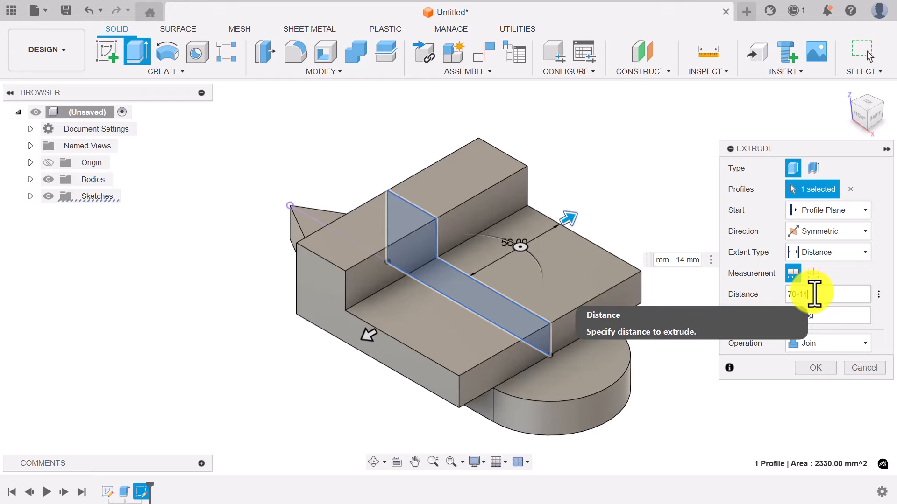
drag(814, 293, 743, 294)
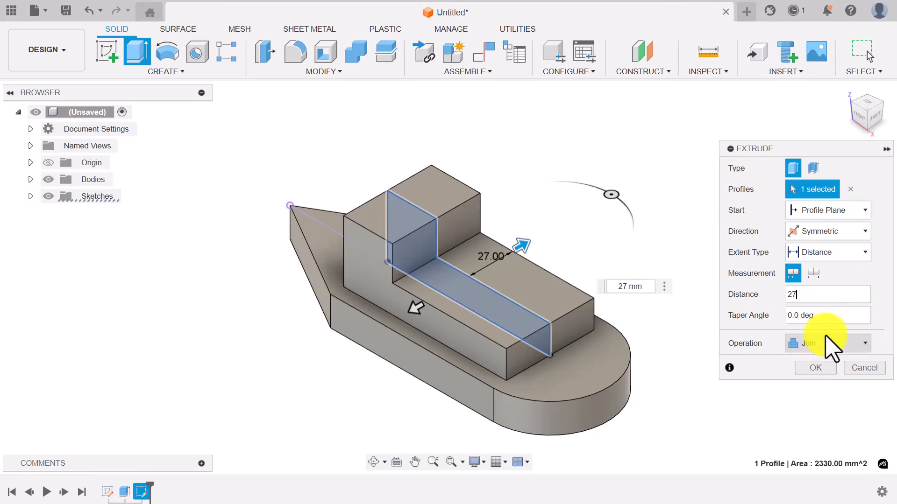
click(818, 368)
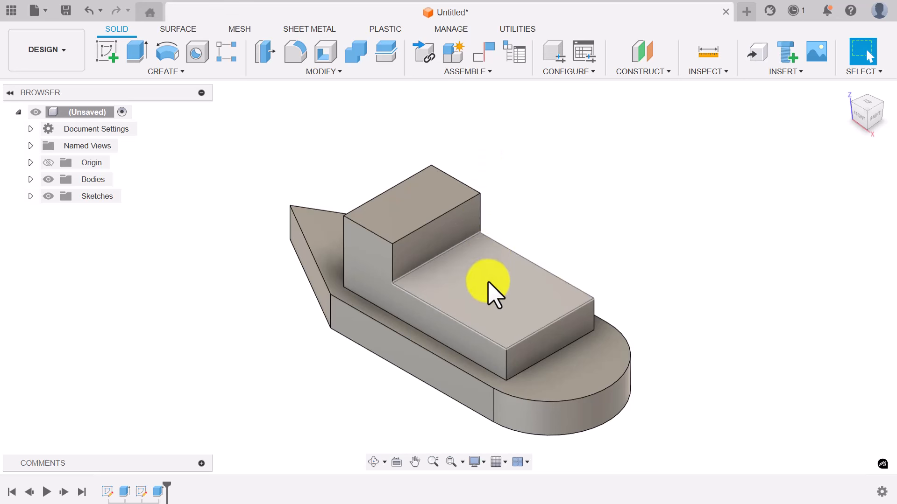
- Start a sketch on the lower cabin top face and draw a center-diameter circle
click(108, 51)
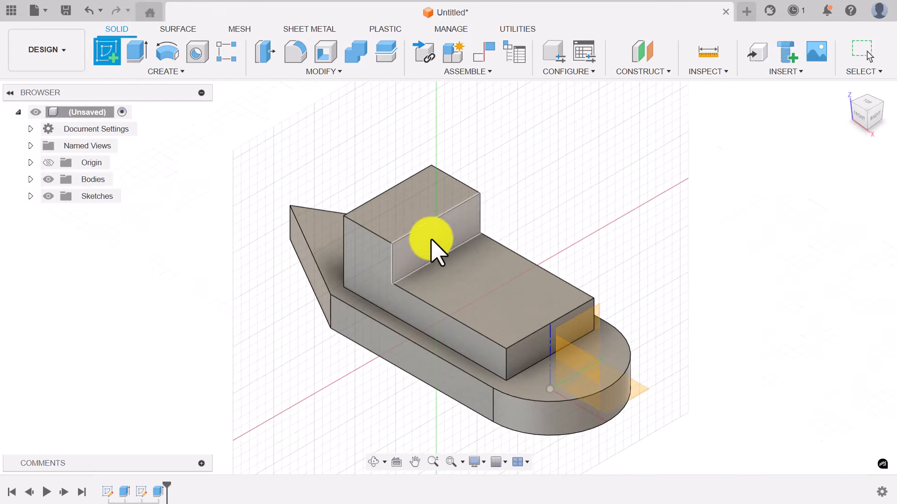
click(497, 287)
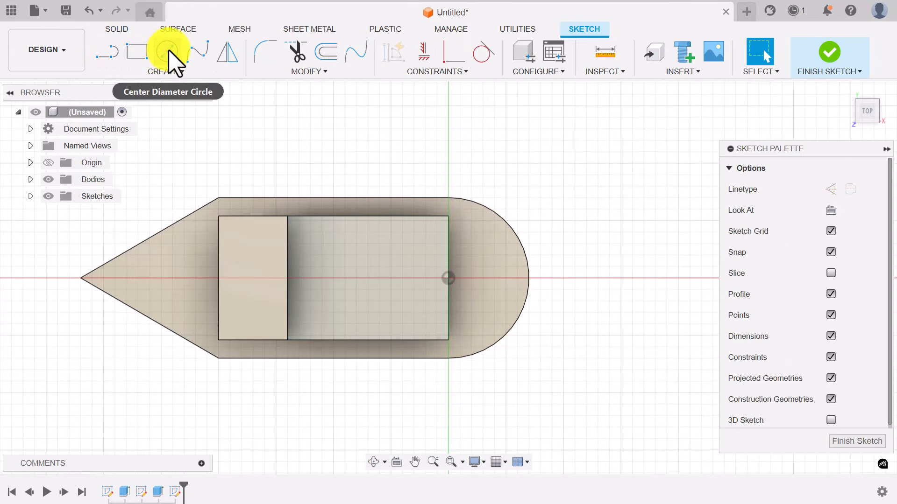
click(167, 51)
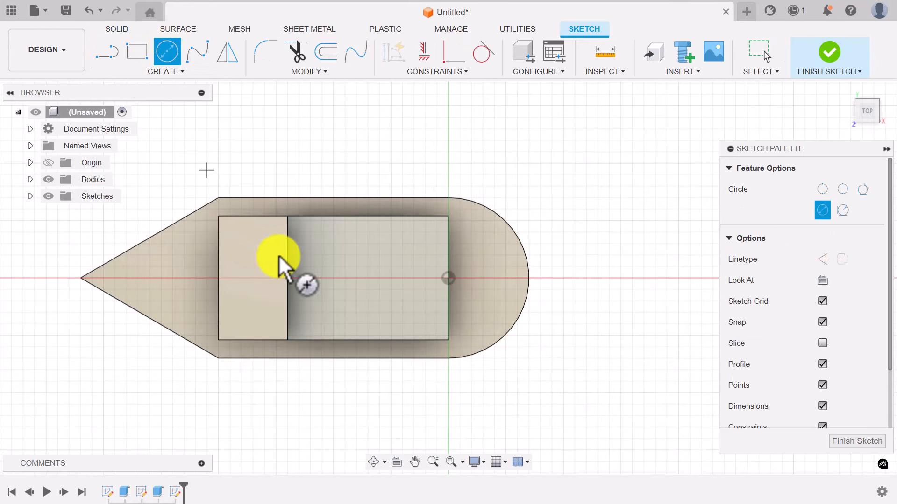
click(356, 278)
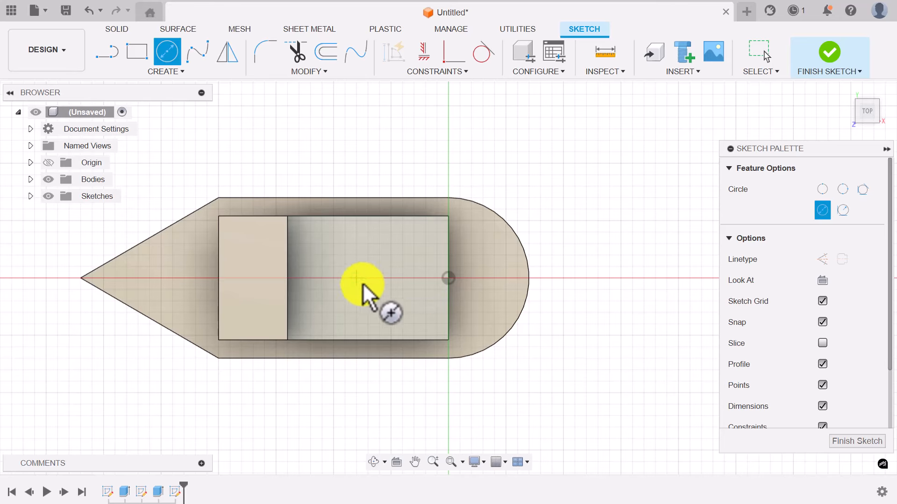
click(377, 305)
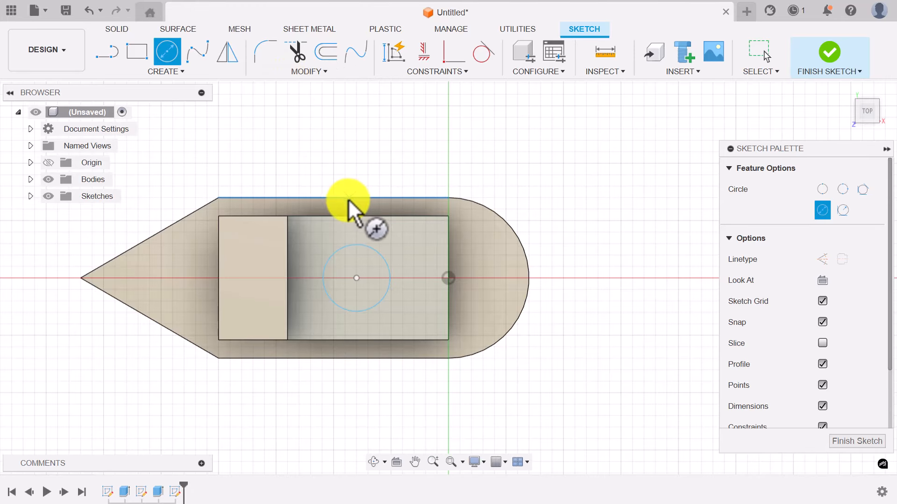
- Dimension the circle's diameter, first as 15 mm and then as 30 mm
key(d)
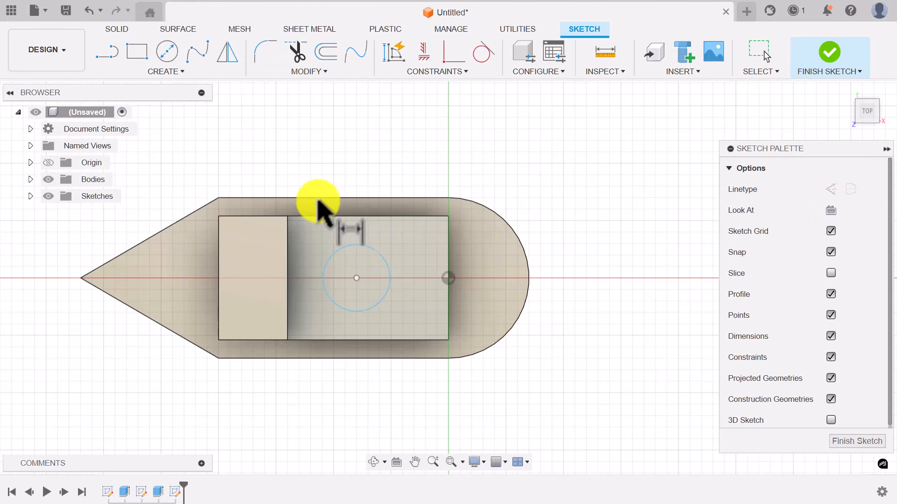
click(385, 265)
click(447, 171)
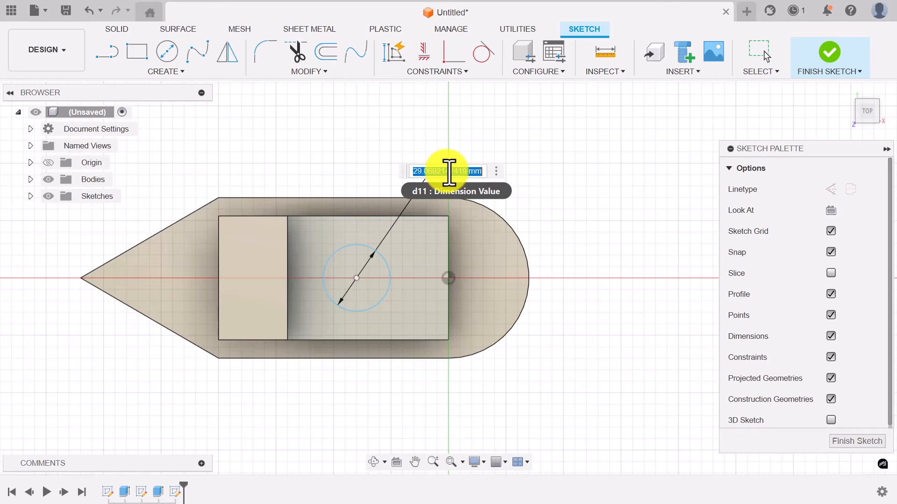
text(15)
key(Return)
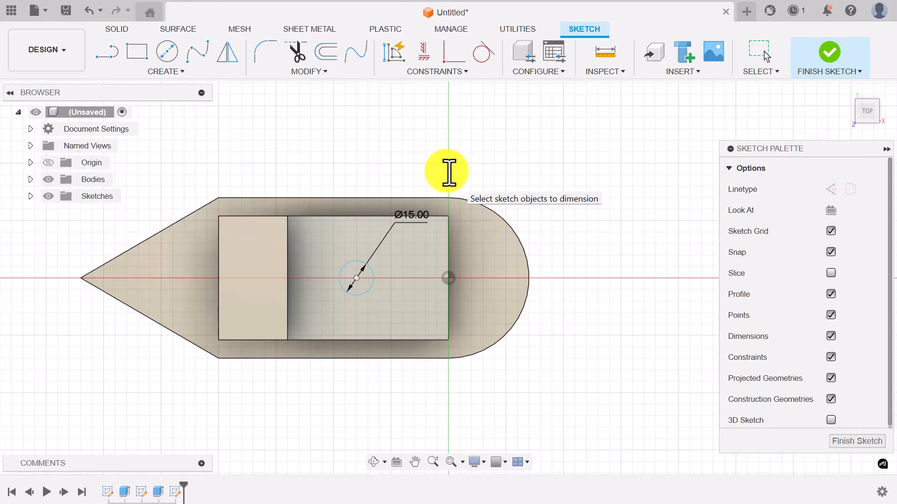
double_click(406, 216)
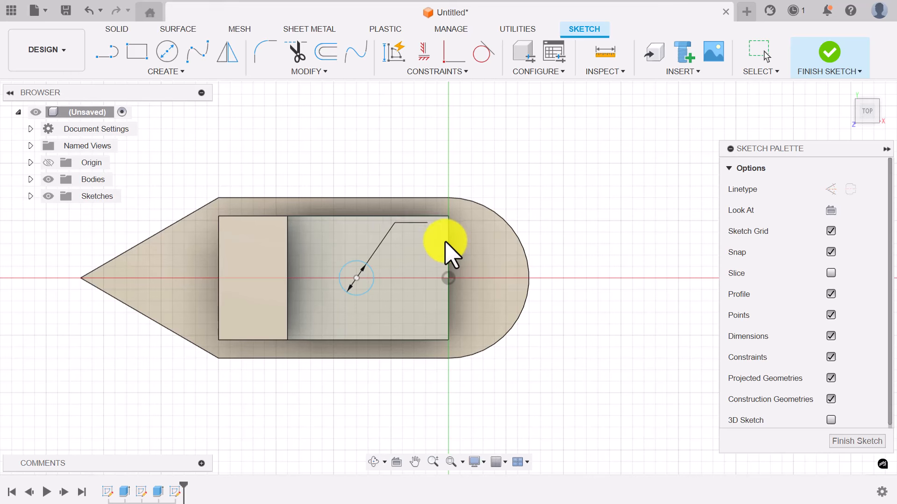
text(30)
key(Return)
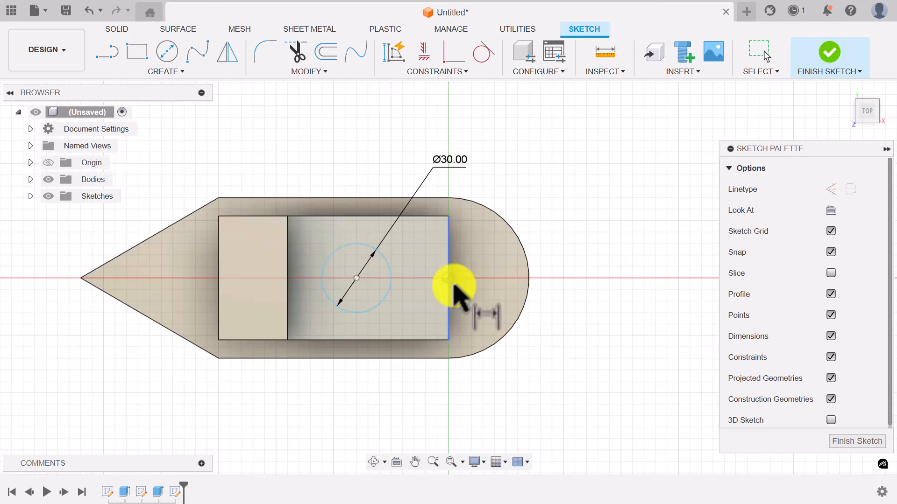
- Align the circle centre horizontally with the origin, set it 22 mm from the cabin step, and finish
click(424, 52)
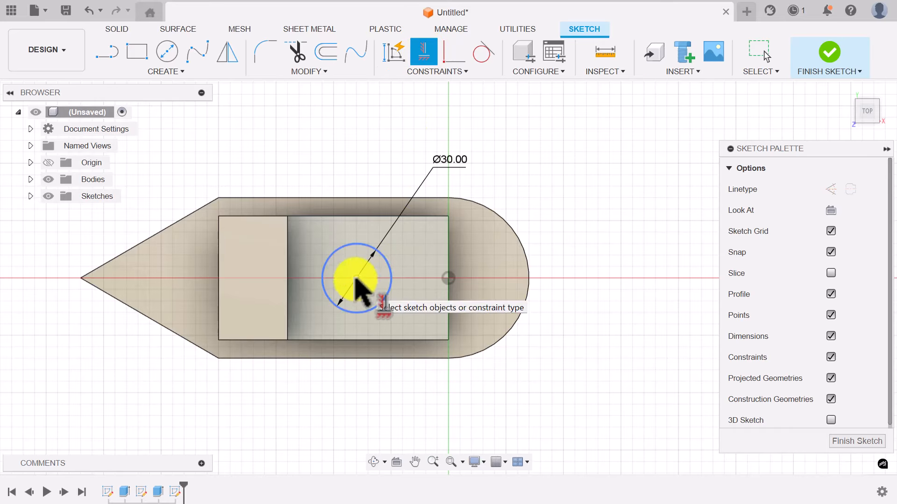
click(430, 282)
click(448, 279)
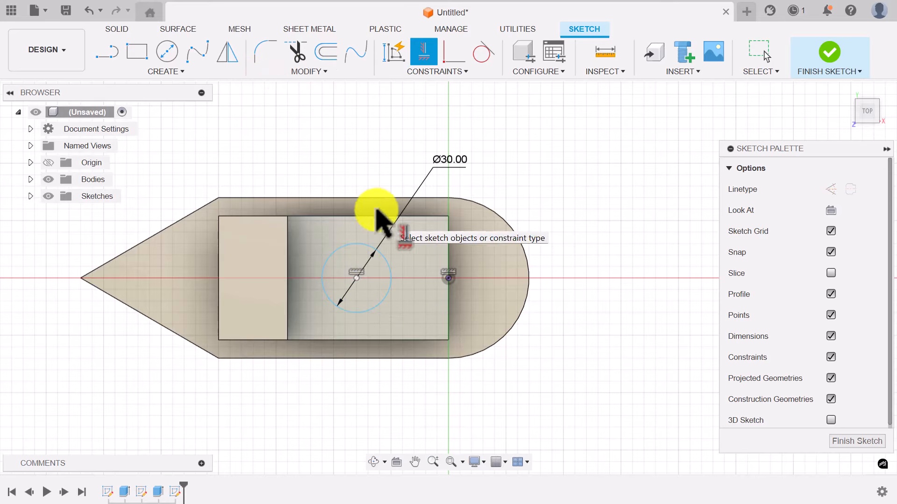
key(d)
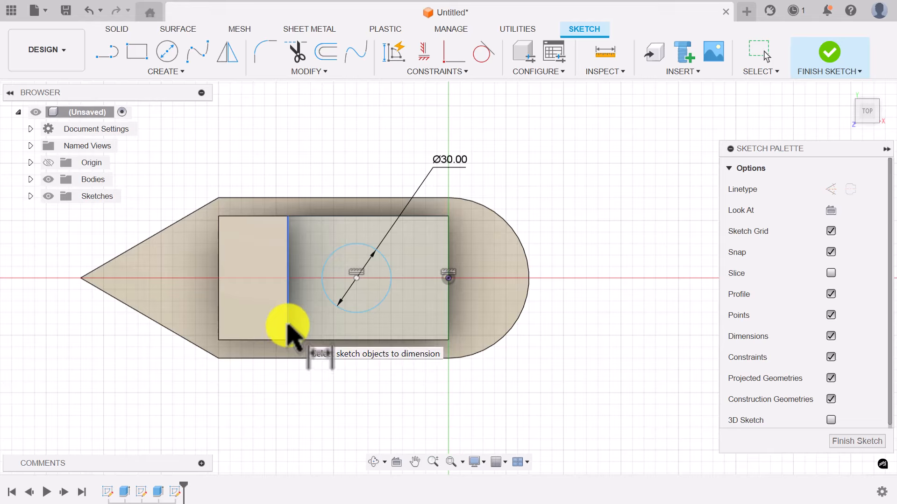
click(287, 326)
click(357, 279)
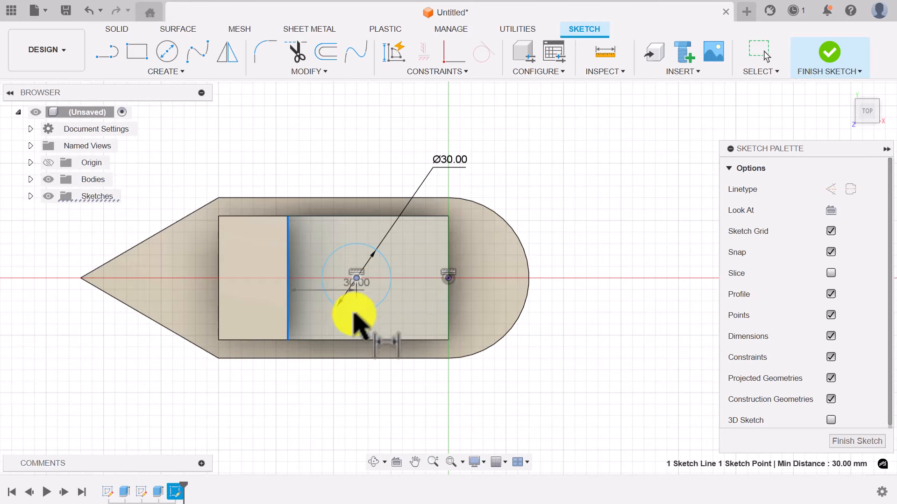
click(321, 385)
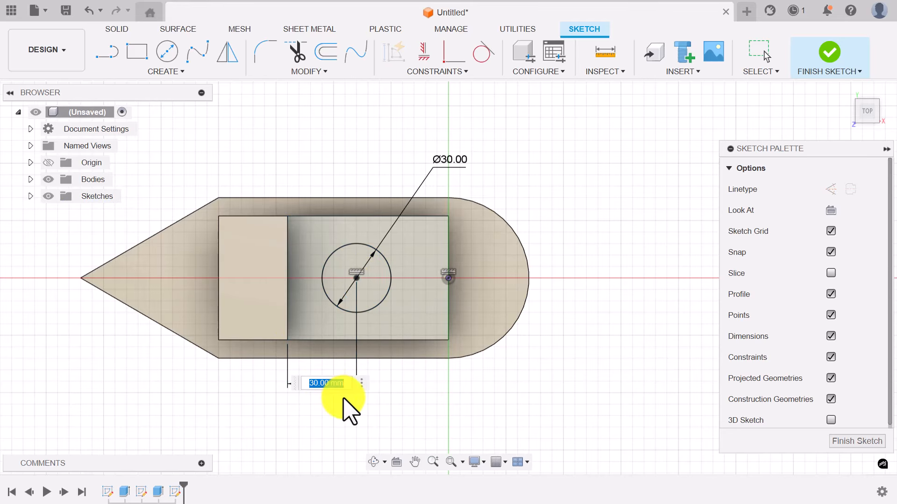
text(22)
key(Return)
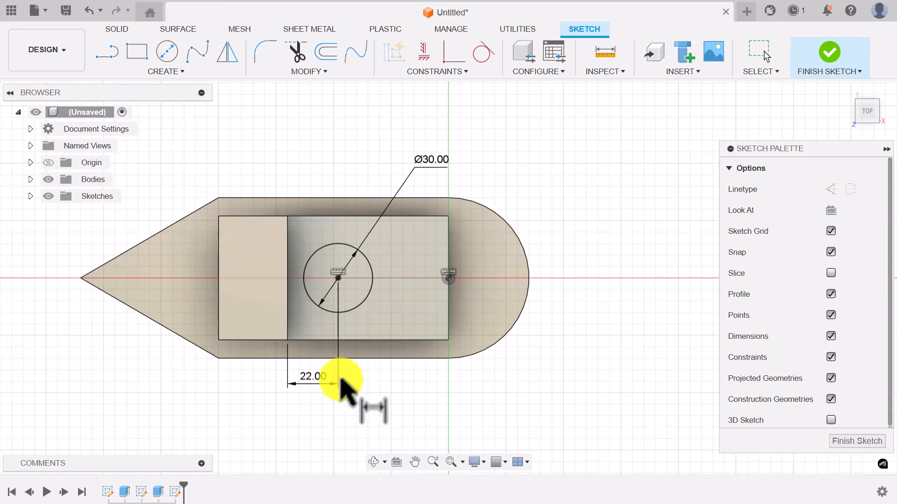
click(836, 61)
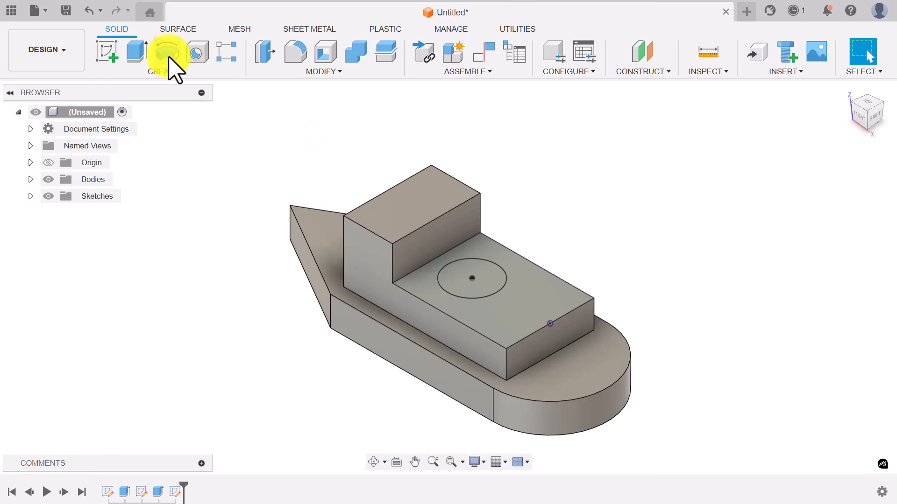
- Extrude the Ø30 circle 50 mm into a funnel and view the boat from the front
click(142, 55)
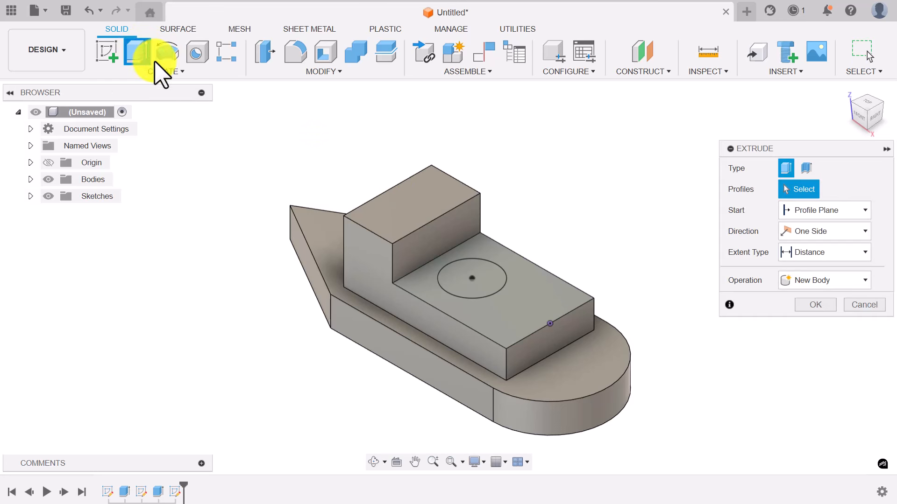
click(486, 277)
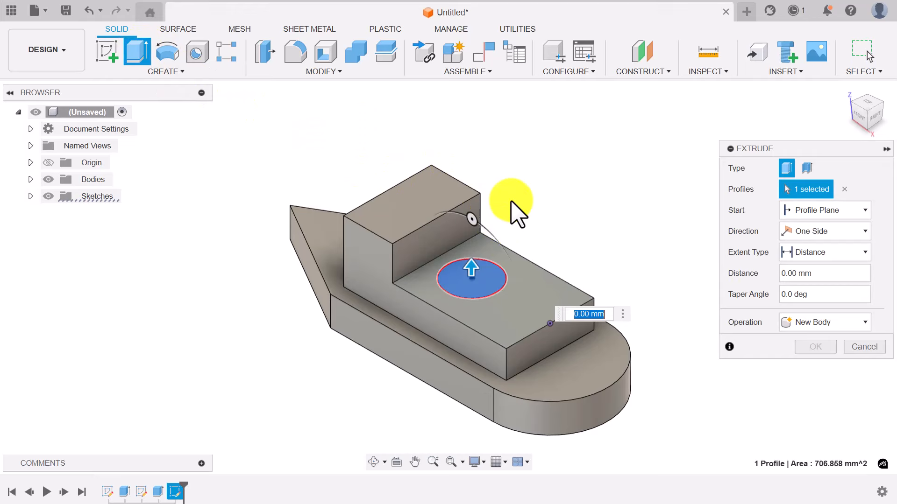
double_click(824, 271)
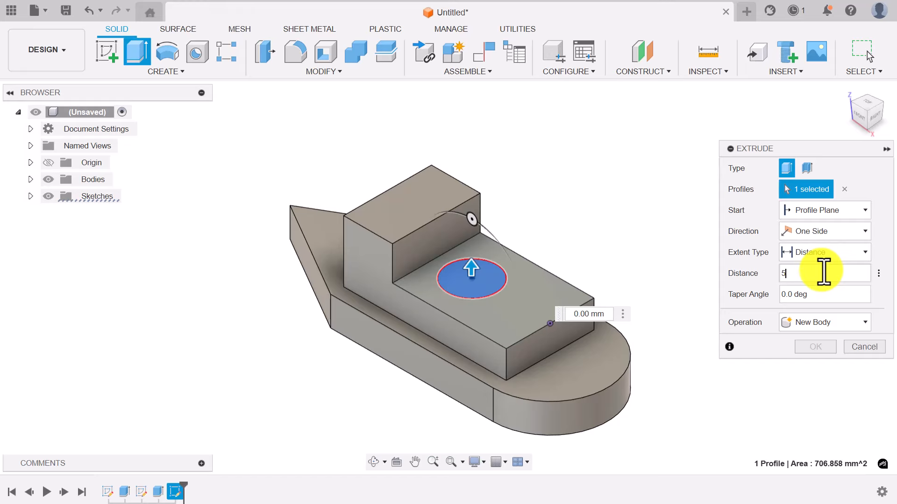
key(Return)
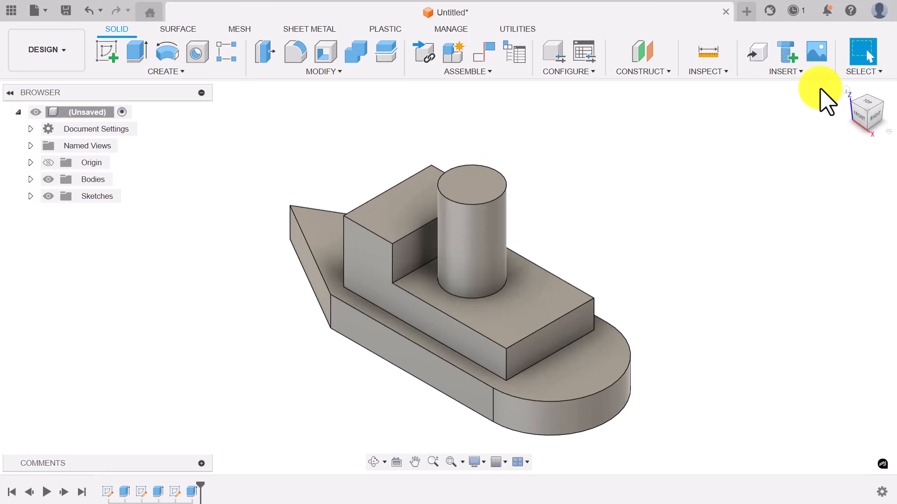
click(861, 115)
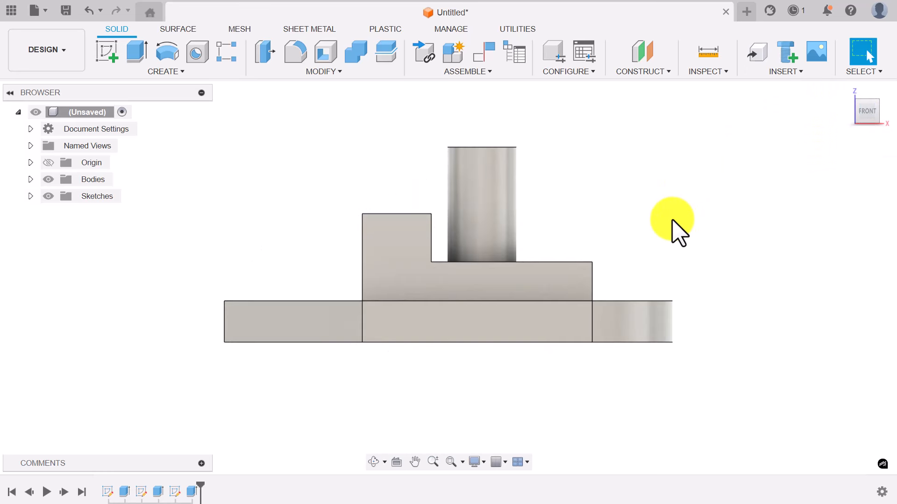